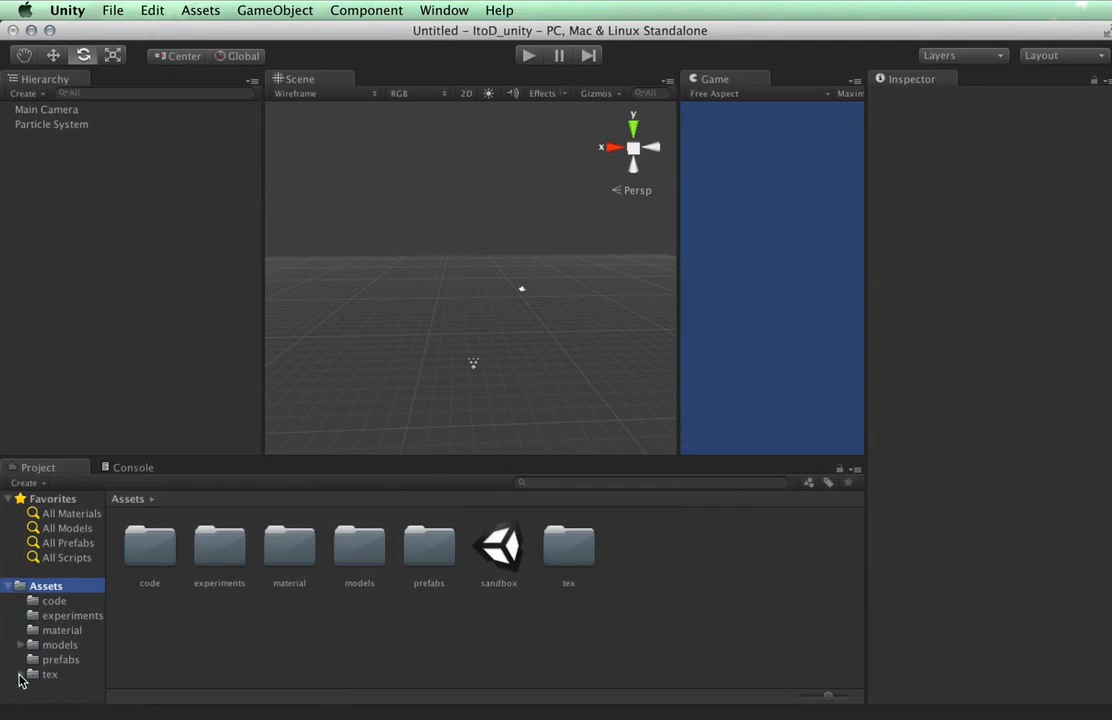
# Look at the smoke_seq_b__alpha texture from the tex/jet folder in the image viewer and close it again
pyautogui.click(21, 675)
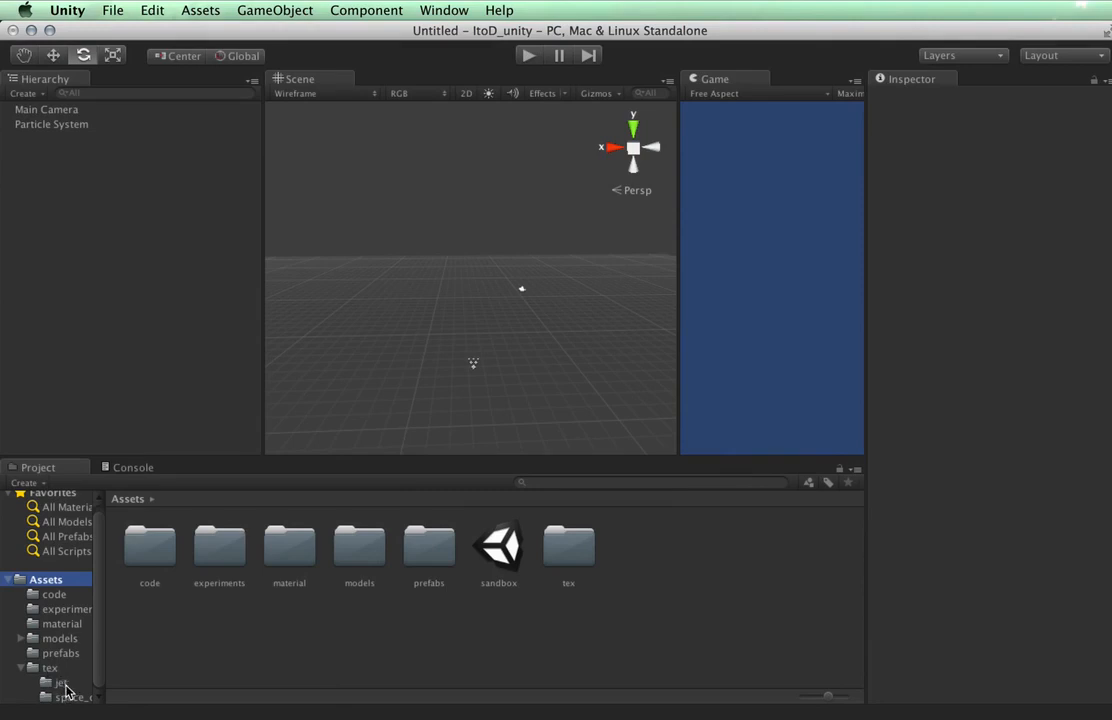
pyautogui.click(61, 683)
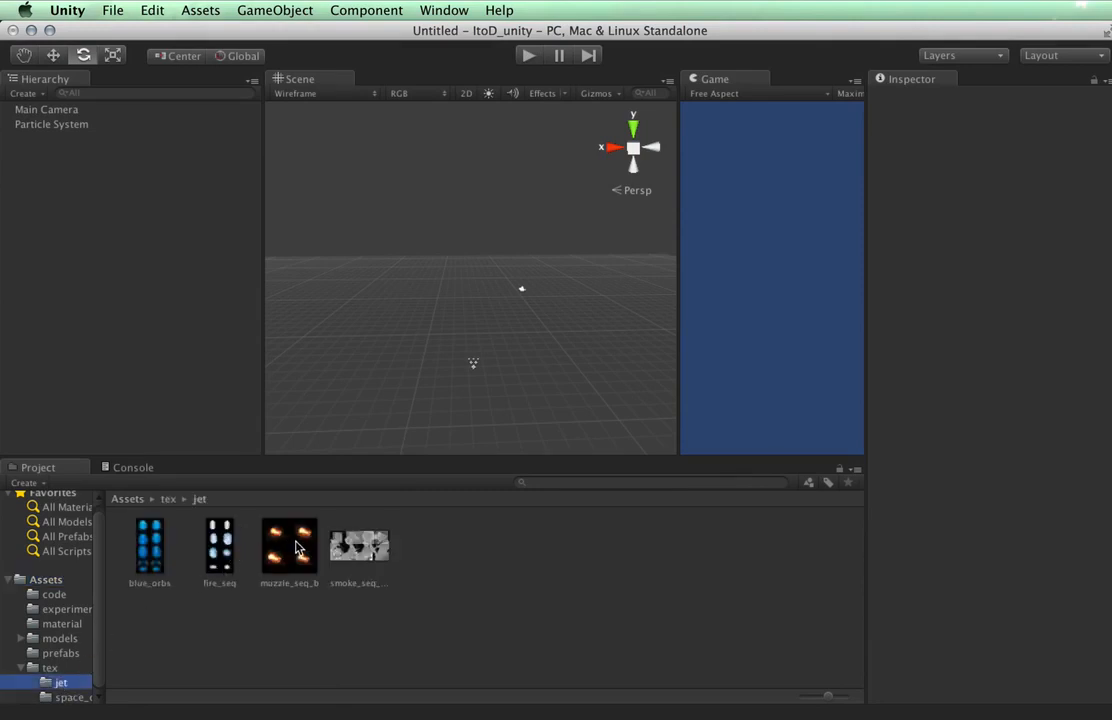
pyautogui.doubleClick(350, 546)
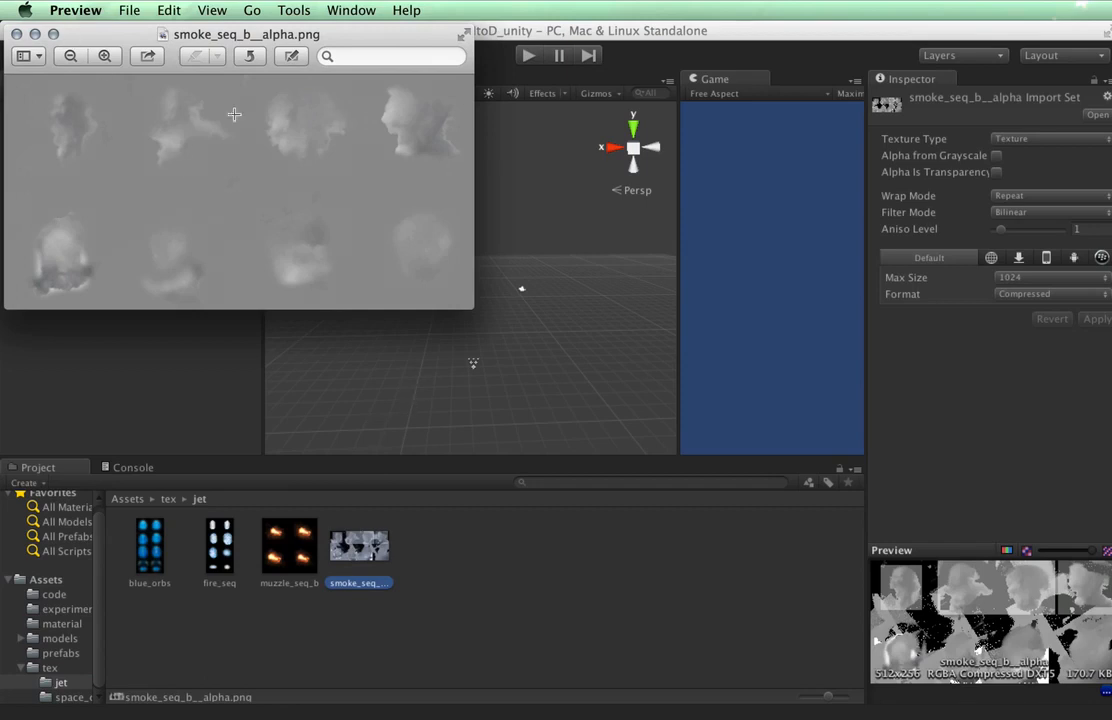
pyautogui.click(18, 34)
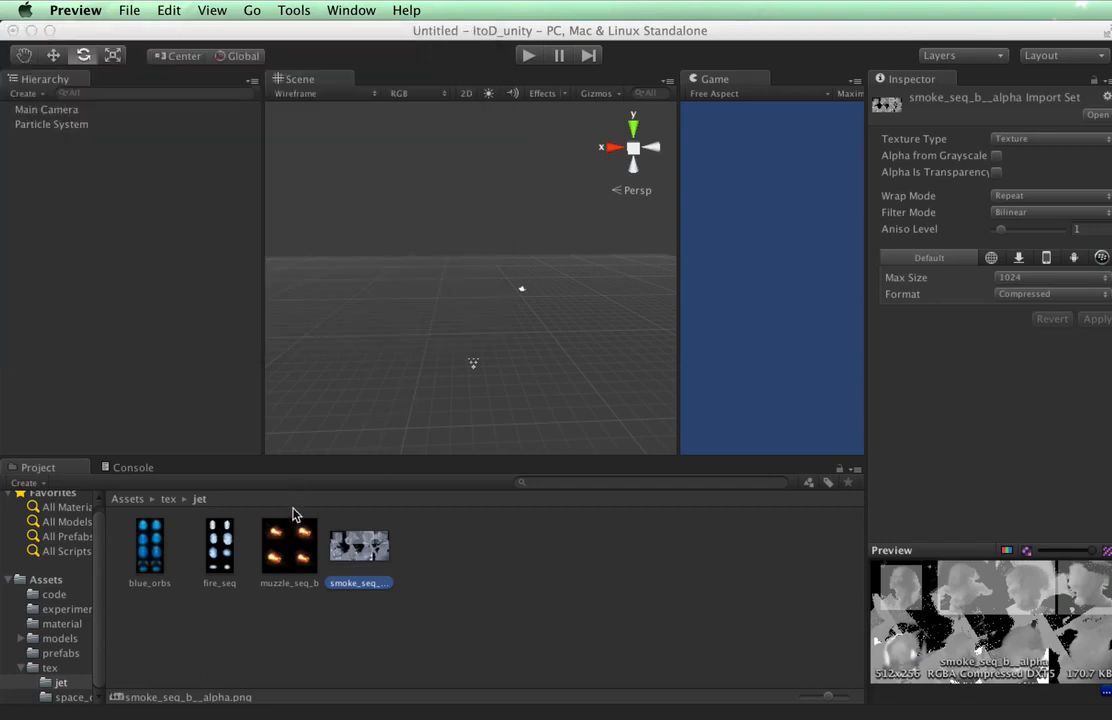
# View the muzzle_seq_b texture at full size, close the image, and collapse the tex folder
pyautogui.click(290, 553)
pyautogui.doubleClick(290, 553)
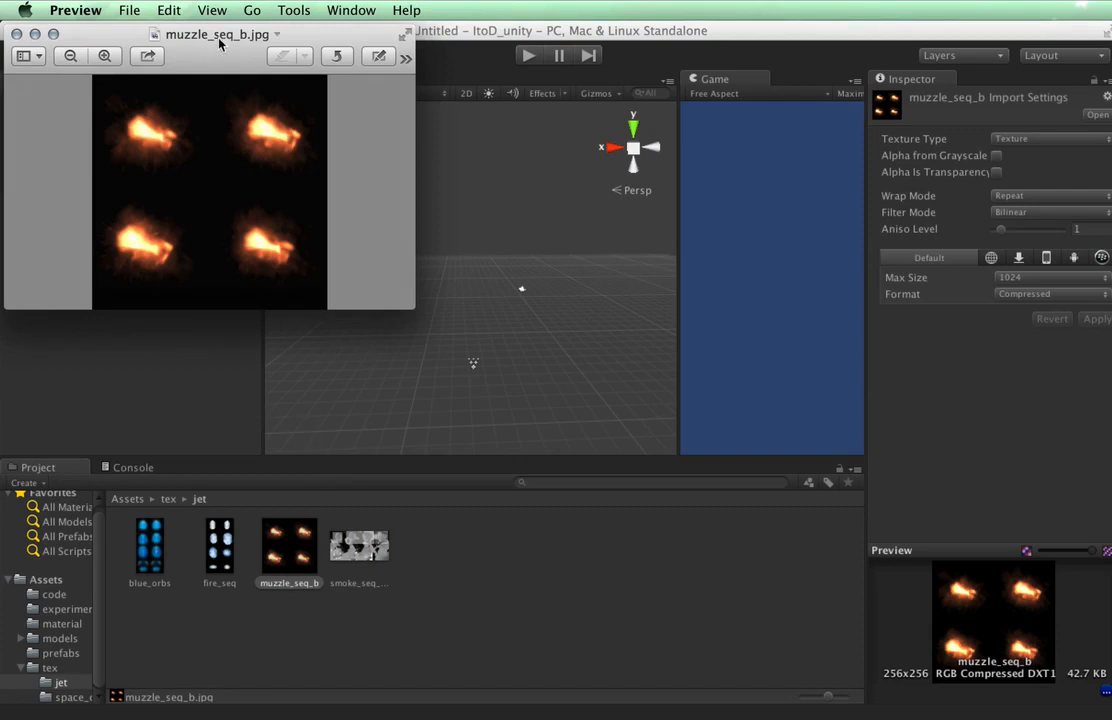
pyautogui.moveTo(213, 54); pyautogui.dragTo(452, 169)
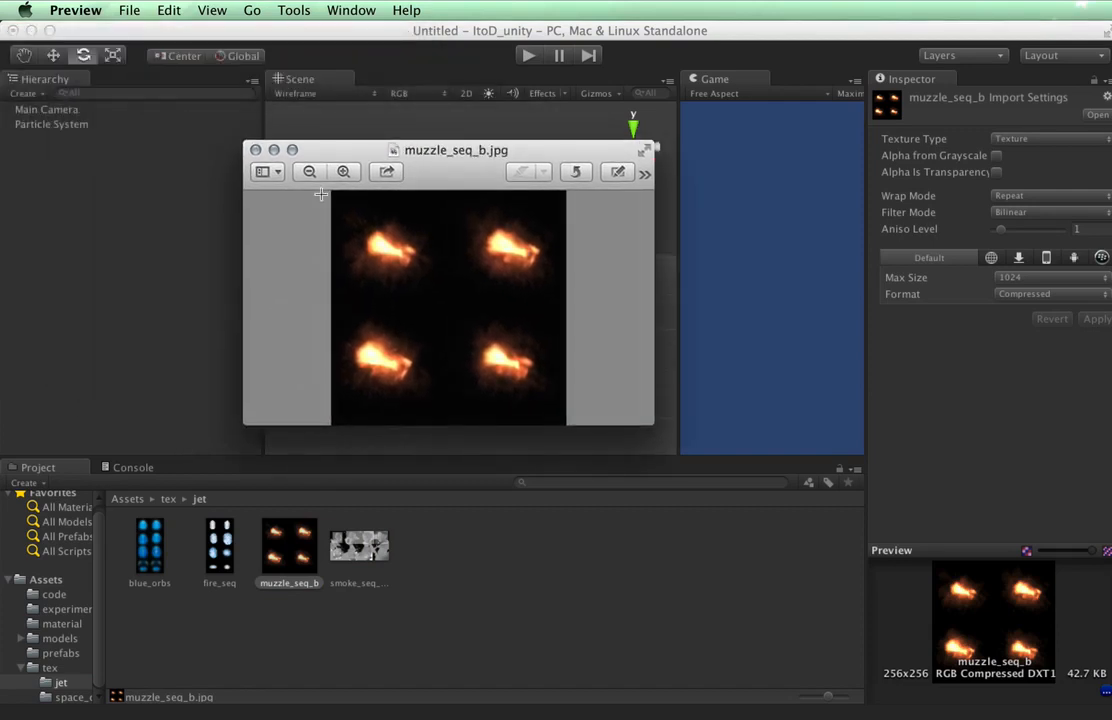
pyautogui.click(278, 173)
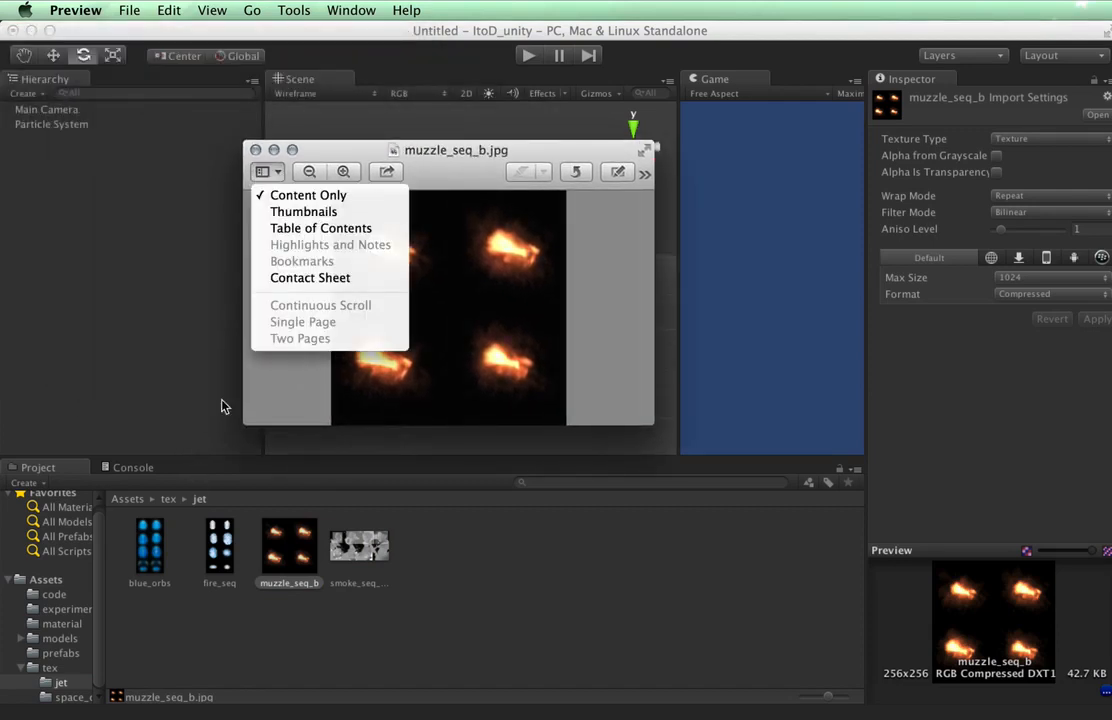
pyautogui.click(479, 150)
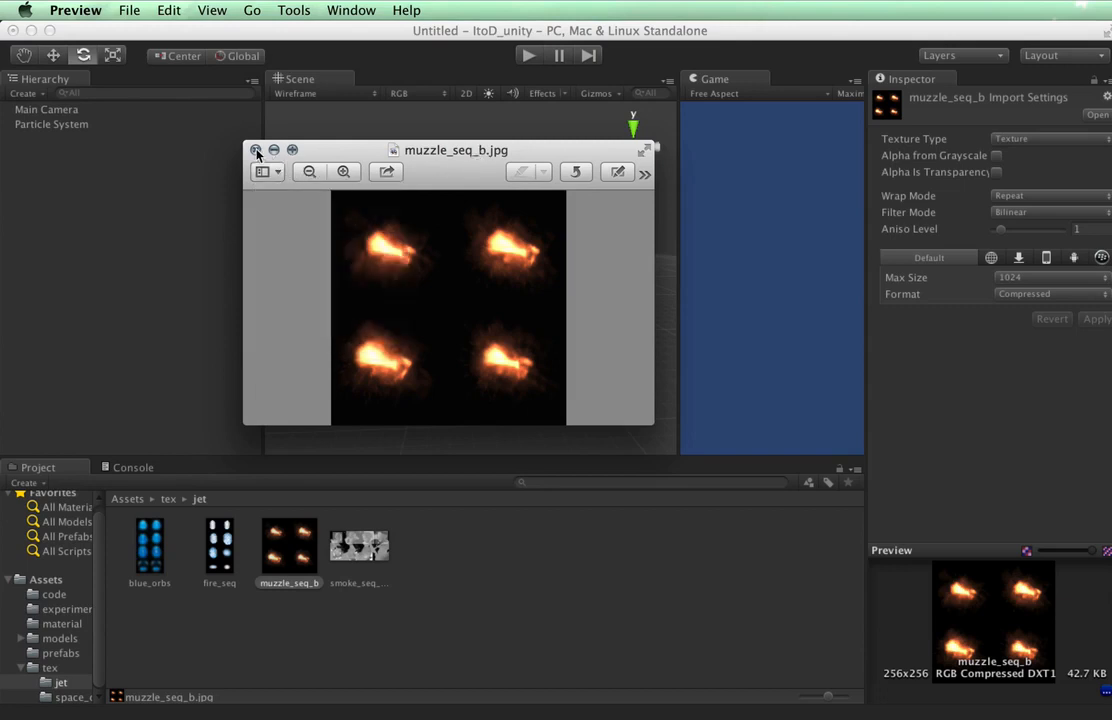
pyautogui.click(255, 149)
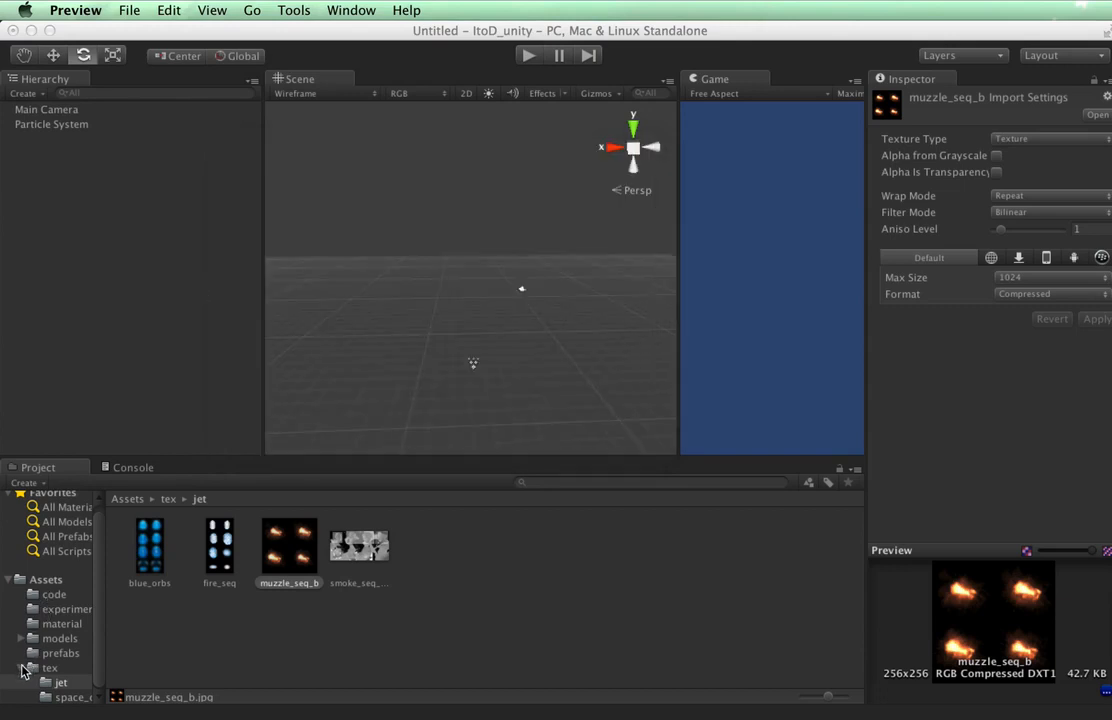
pyautogui.click(22, 580)
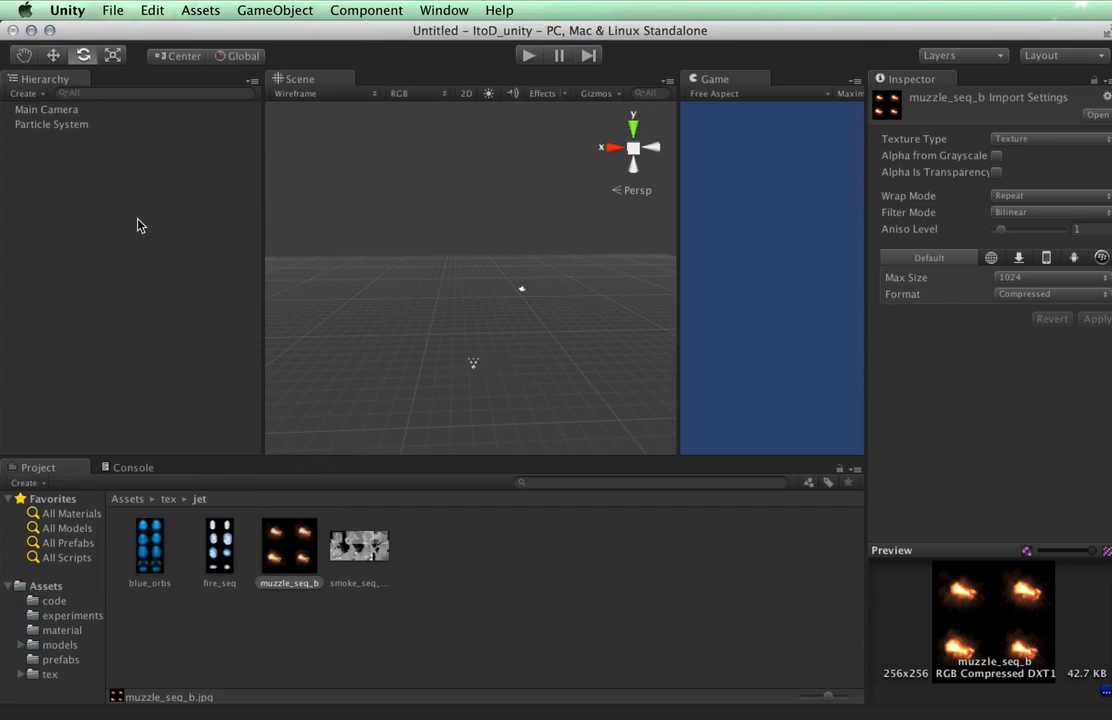
# Select the Particle System object and switch the scene view's draw mode to Textured
pyautogui.click(75, 126)
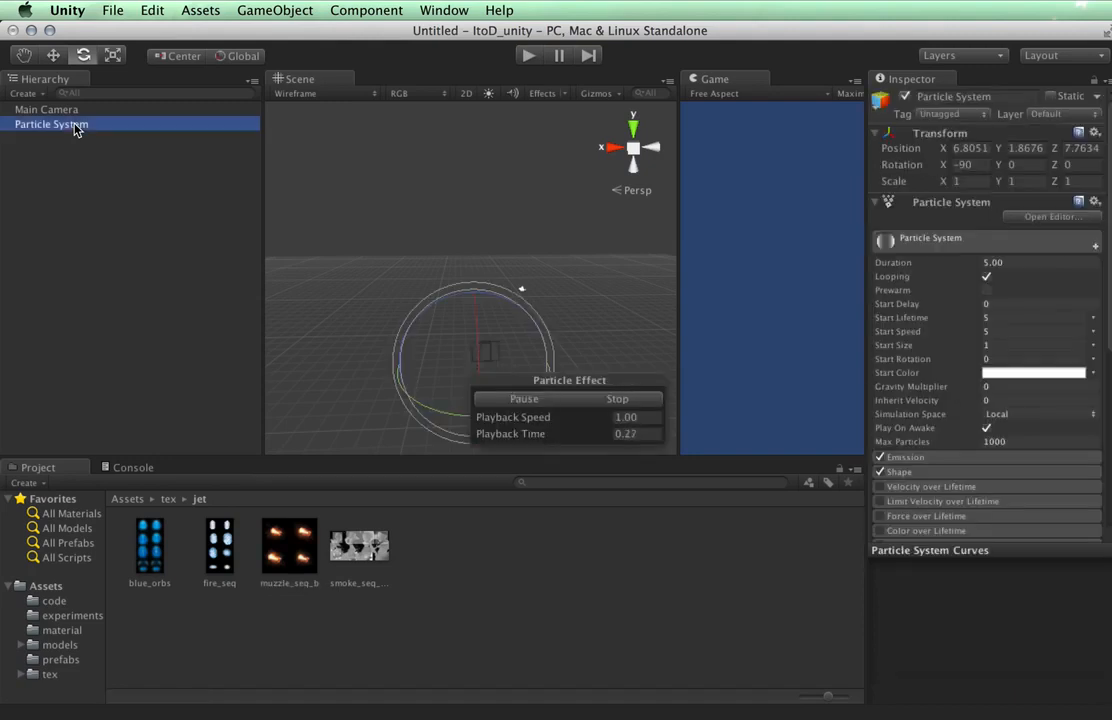
pyautogui.click(366, 93)
pyautogui.click(367, 79)
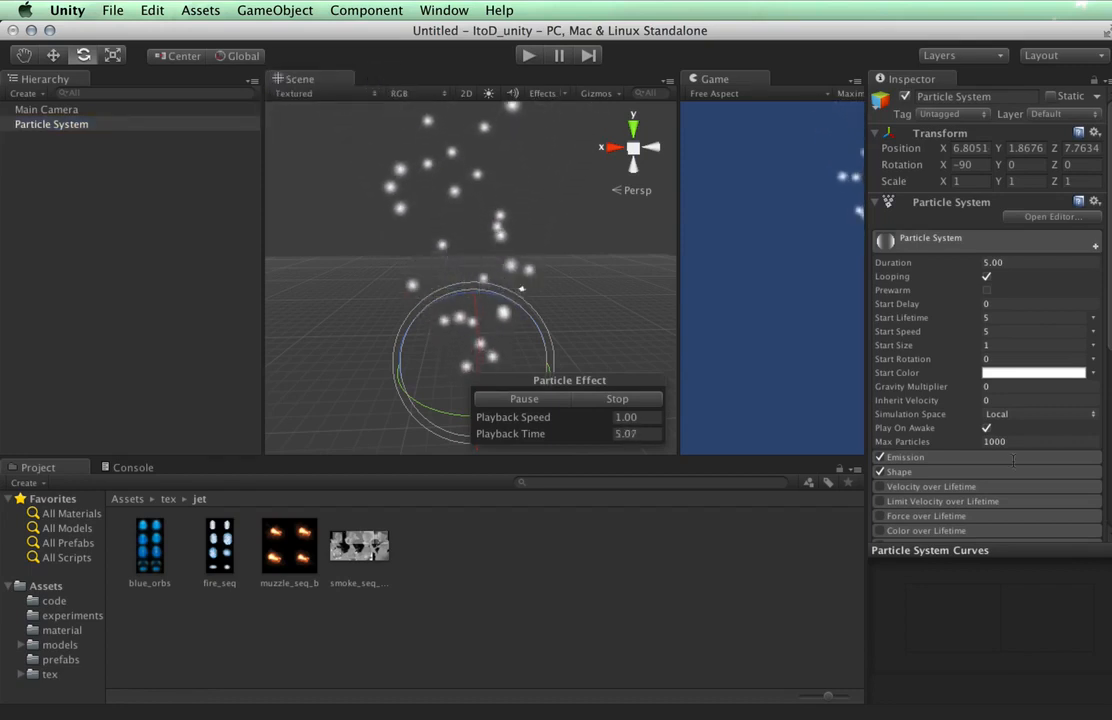
# Review the Particle System's modules and hide the ones that are not in use
pyautogui.scroll(-3, 1018, 486)
pyautogui.scroll(-5, 1018, 486)
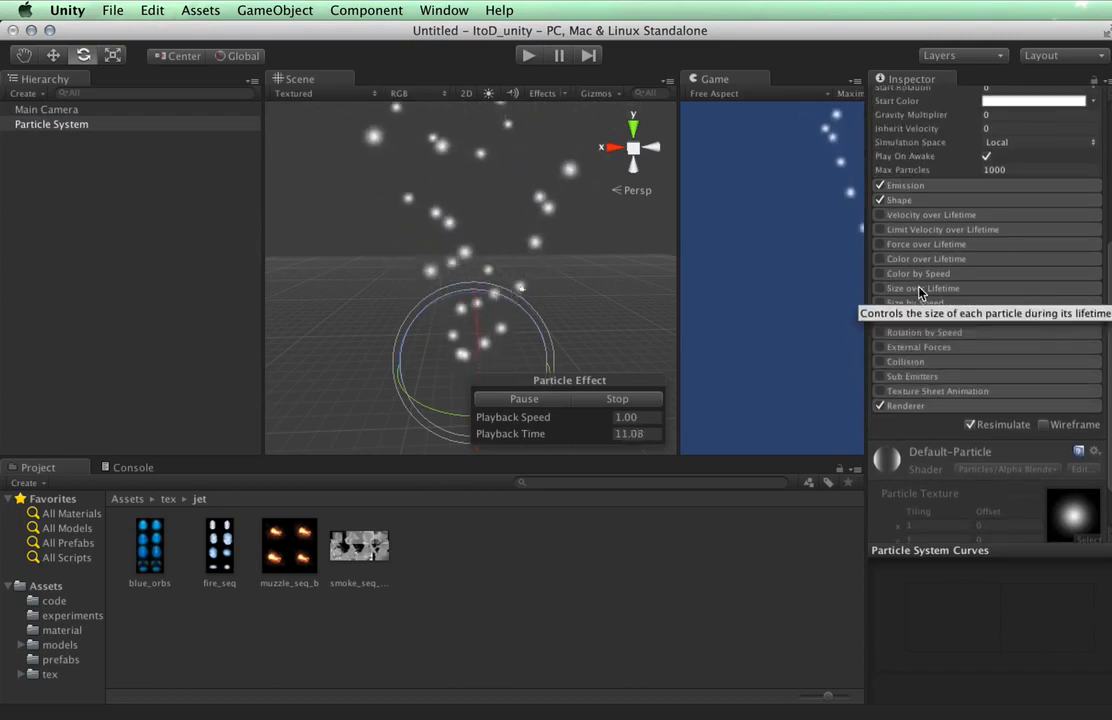
pyautogui.scroll(4, 915, 287)
pyautogui.scroll(4, 915, 287)
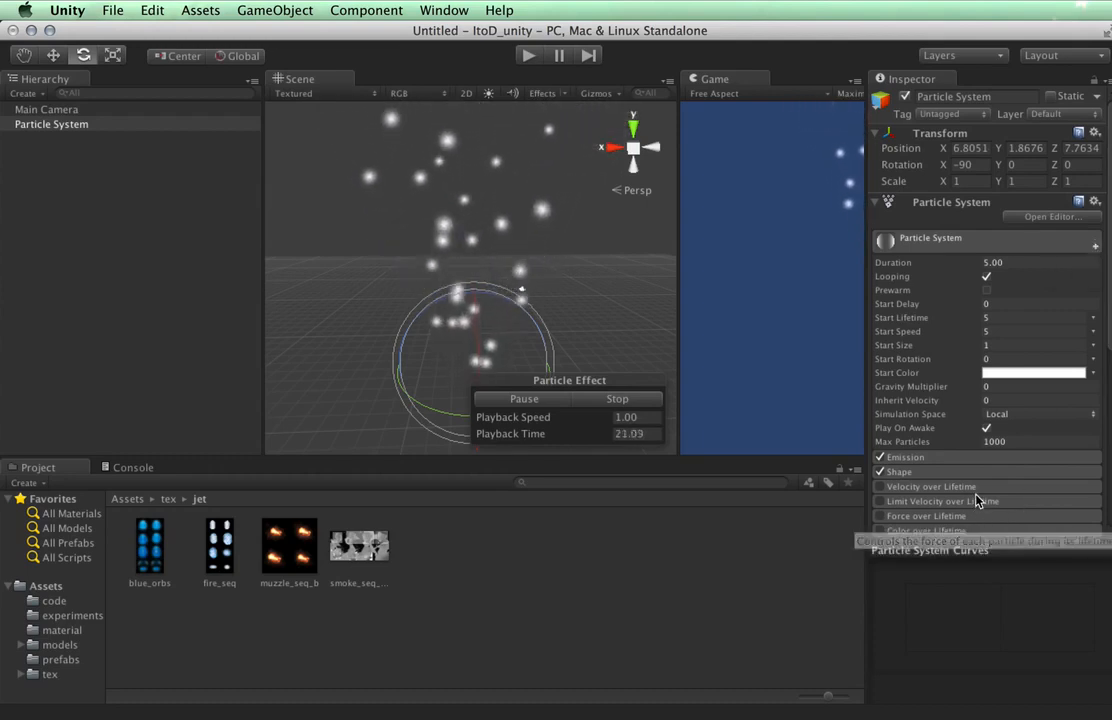
pyautogui.click(1097, 249)
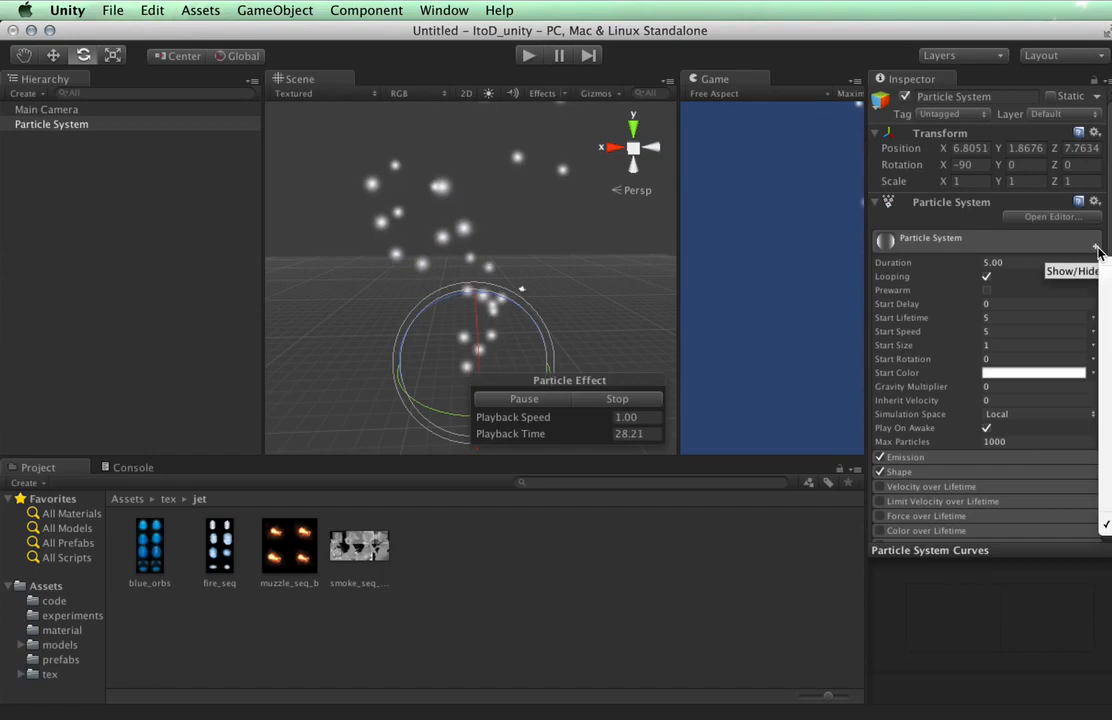
pyautogui.click(1107, 524)
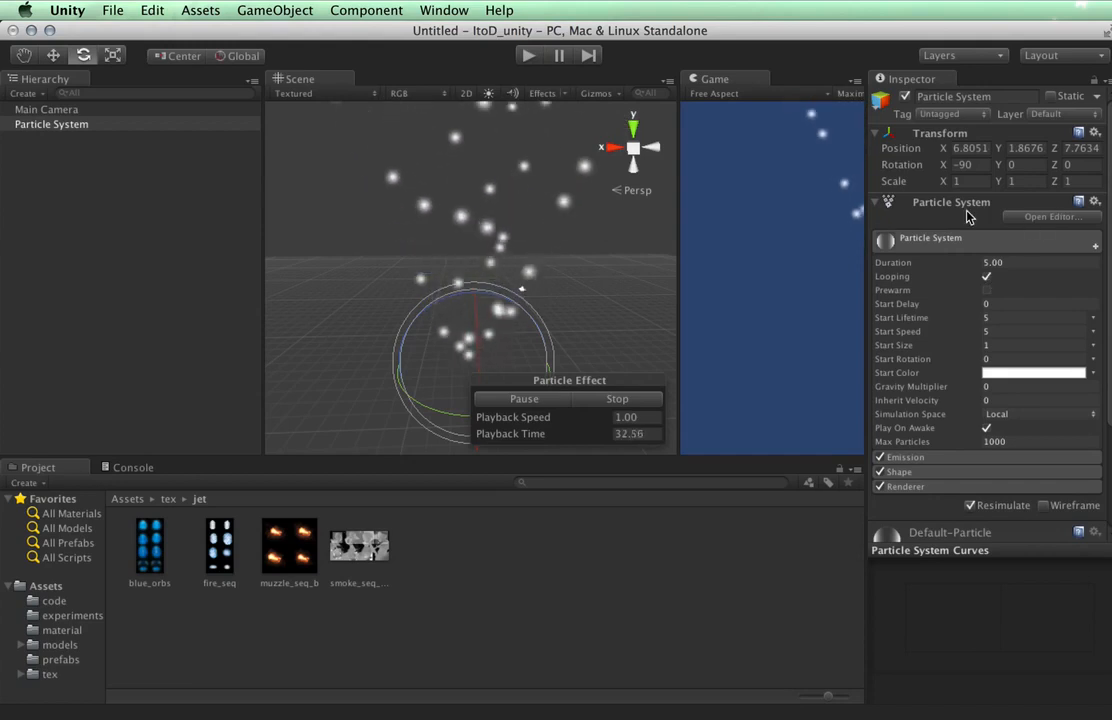
# Open the particle effect editor, dock it beside the Console, and widen its curve area
pyautogui.click(1052, 218)
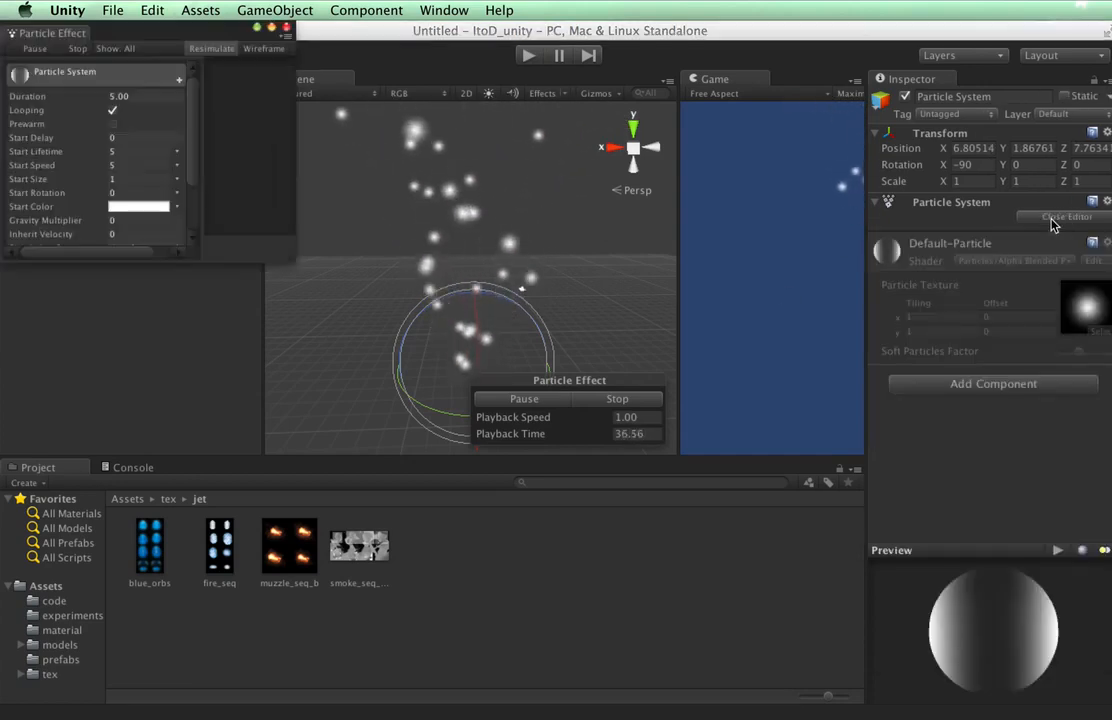
pyautogui.moveTo(60, 30); pyautogui.dragTo(352, 484)
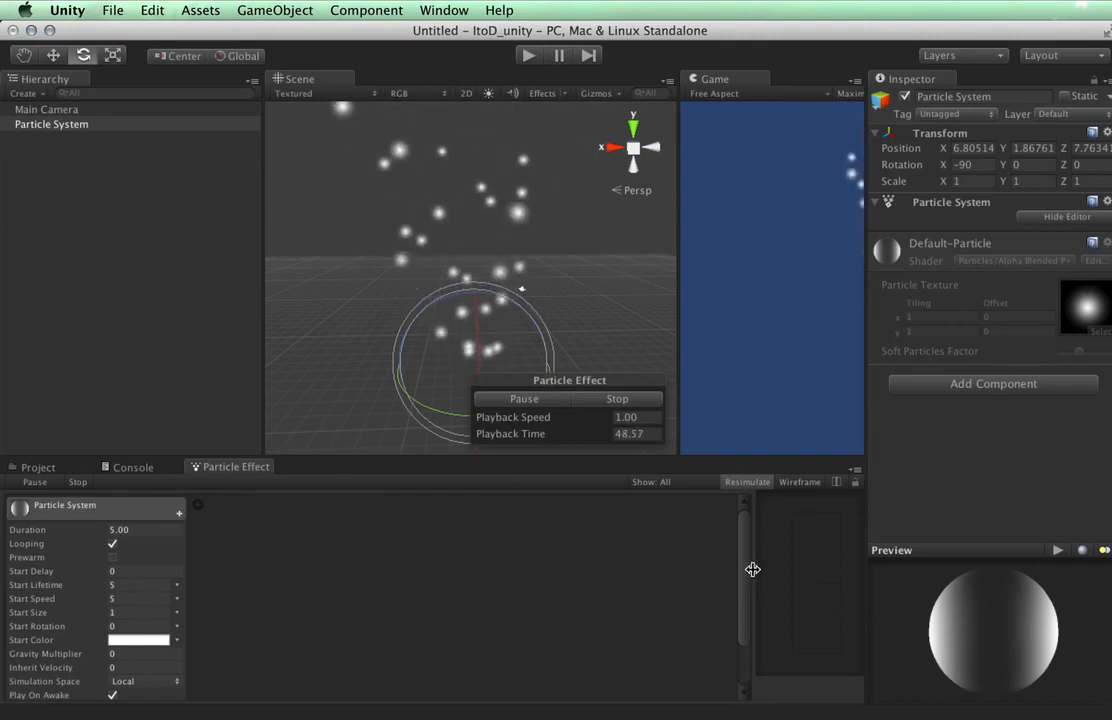
pyautogui.moveTo(752, 568); pyautogui.dragTo(614, 593)
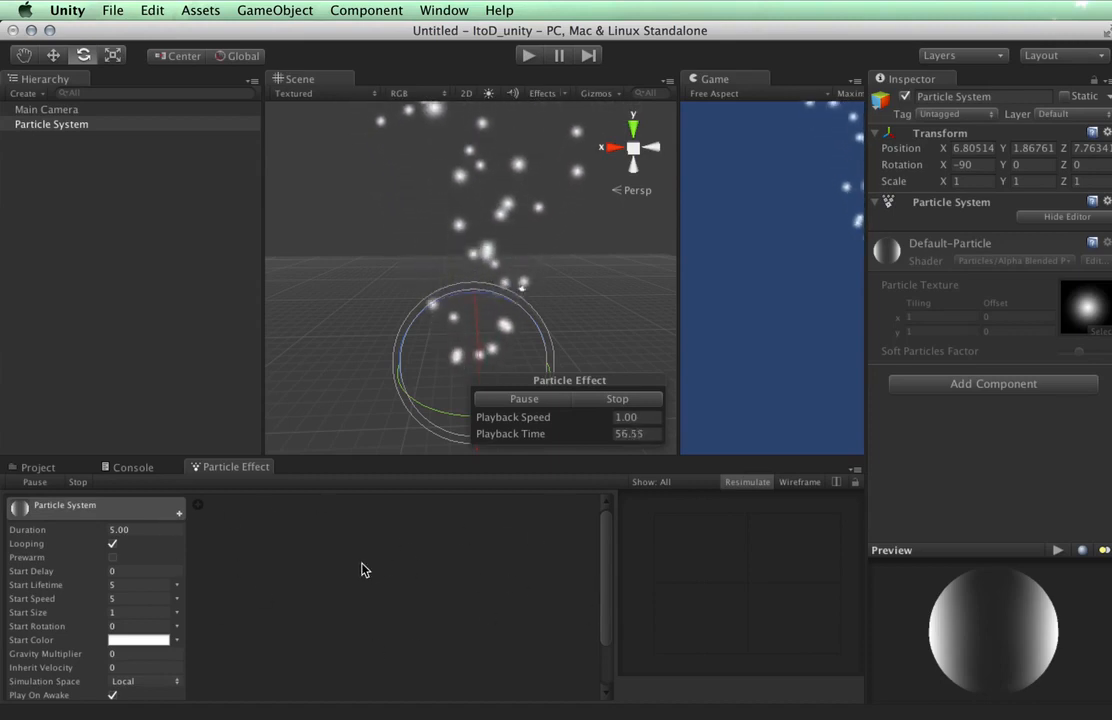
# Set the particle system's Duration to 2.5 and stop the effect preview
pyautogui.scroll(-3, 364, 569)
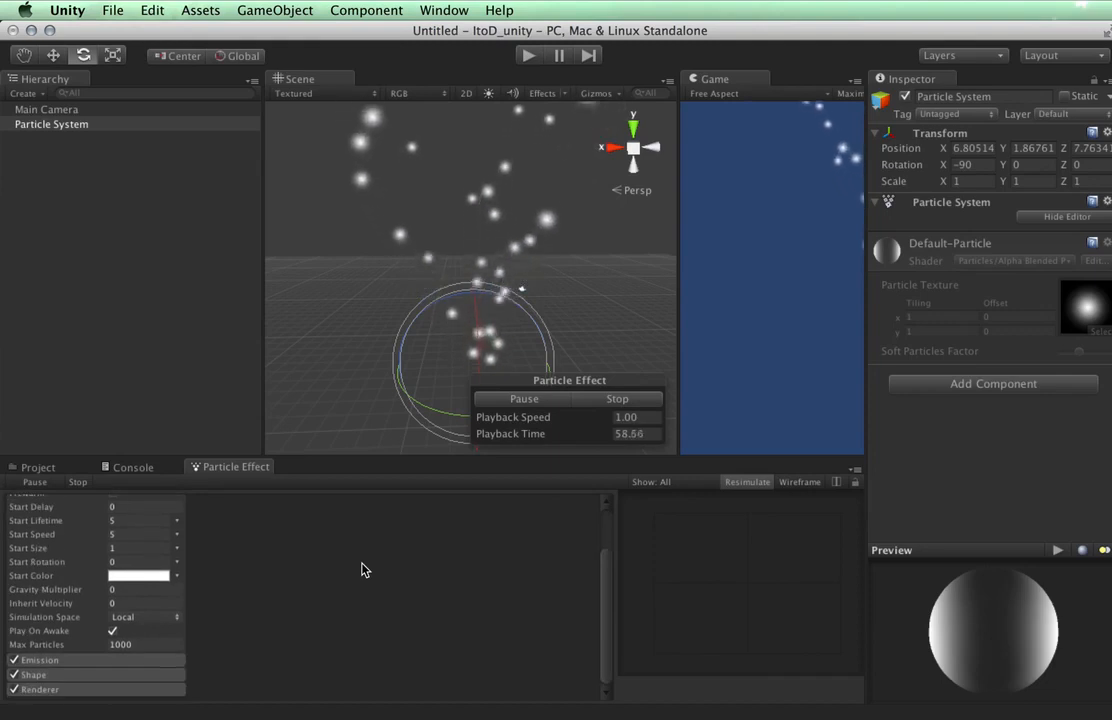
pyautogui.scroll(3, 364, 569)
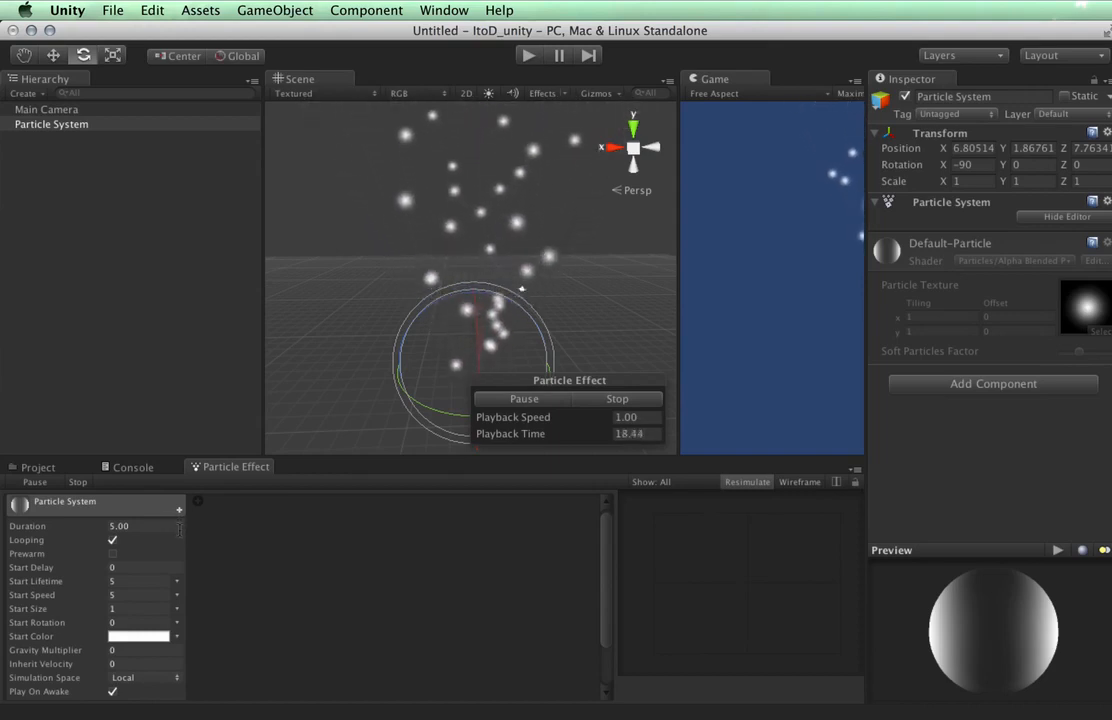
pyautogui.click(180, 530)
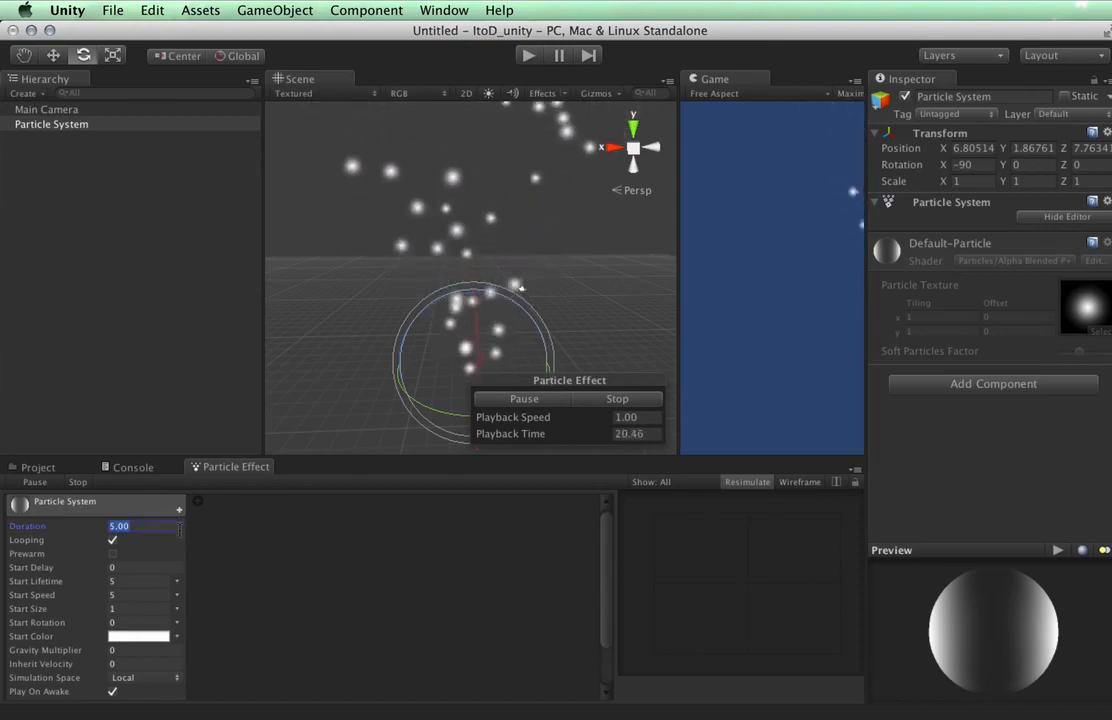
pyautogui.write('2.5')
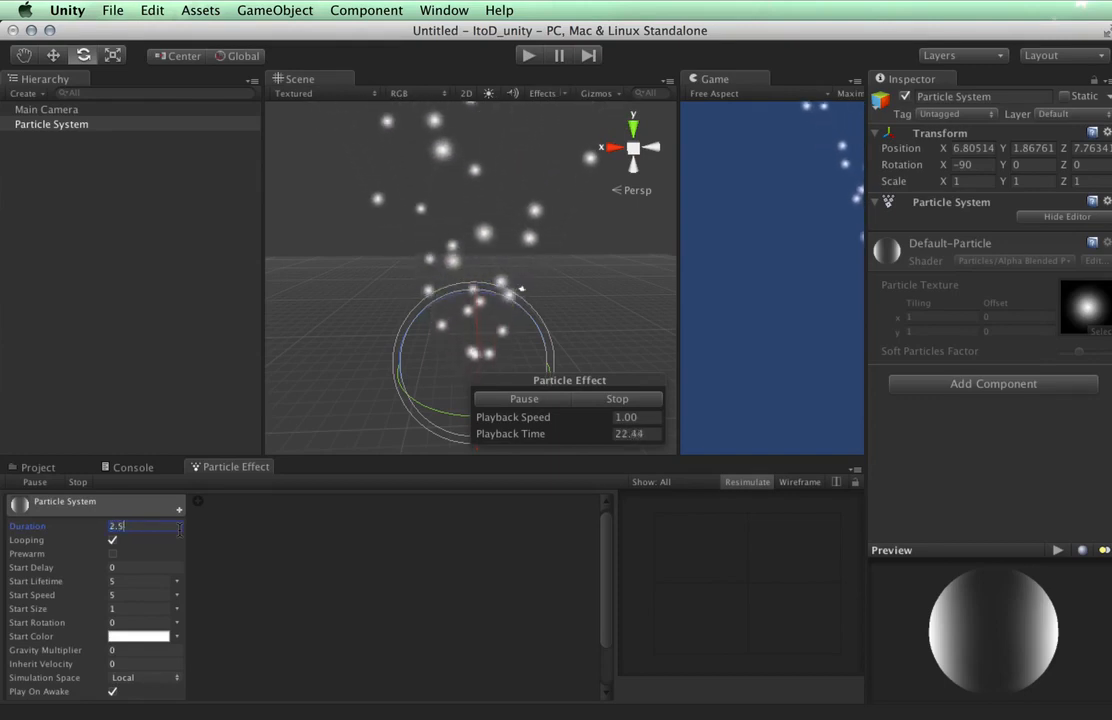
pyautogui.press('Return')
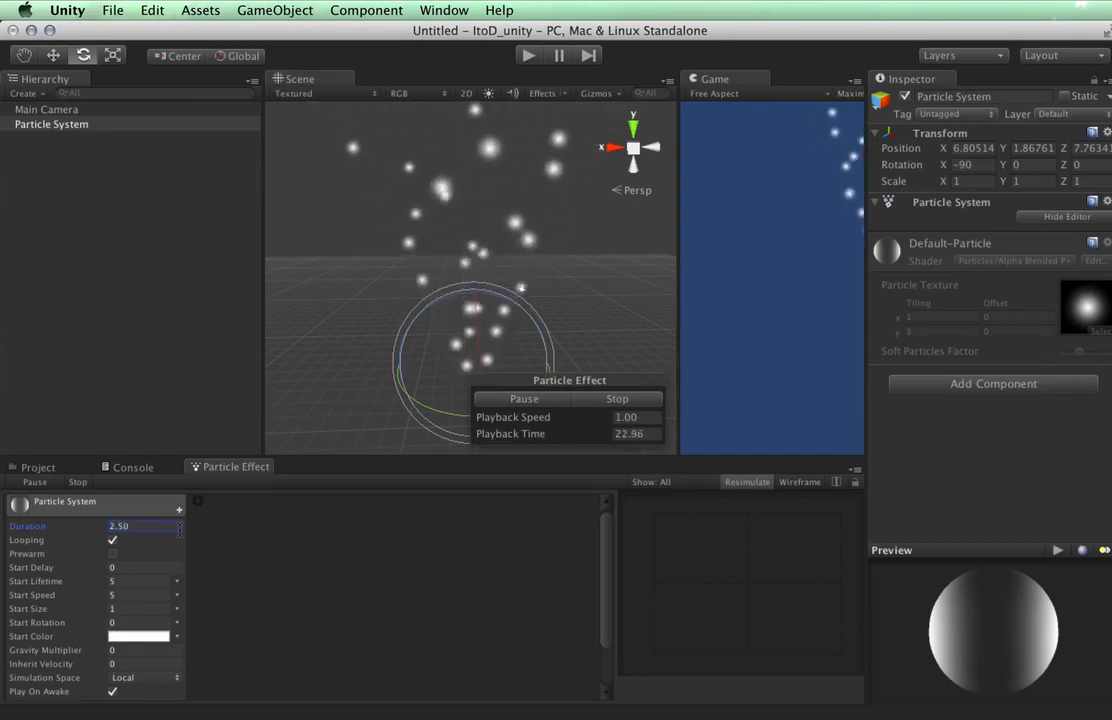
pyautogui.click(633, 398)
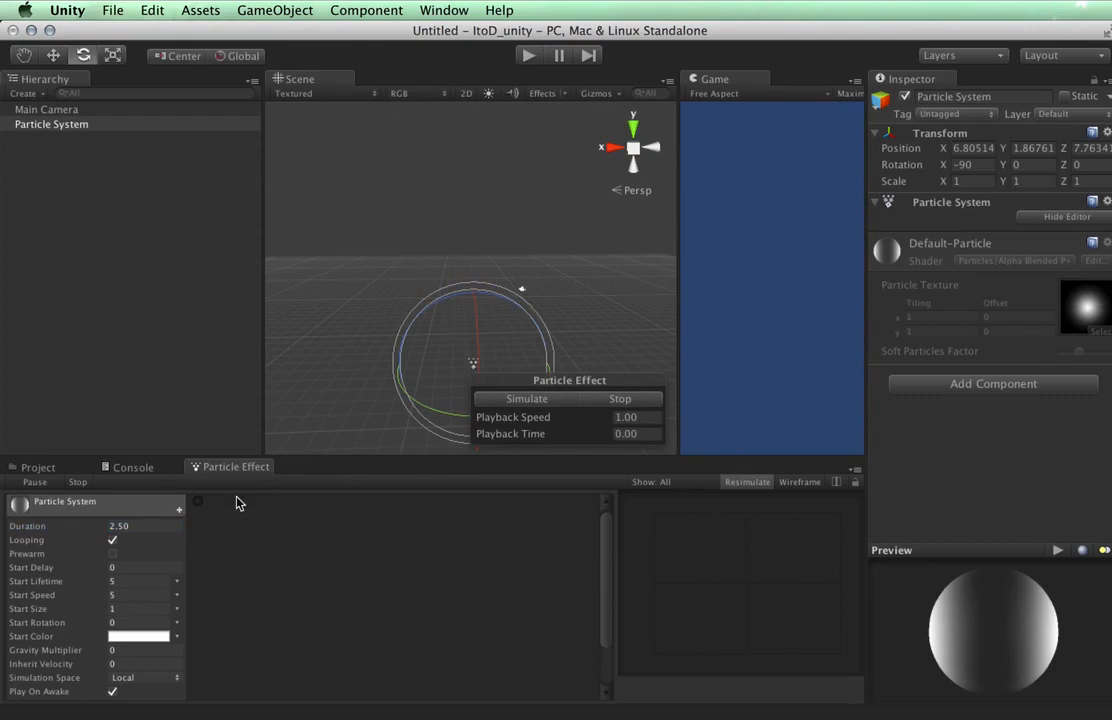
# Turn off Looping, simulate the particle effect, and stop the preview
pyautogui.click(110, 541)
pyautogui.click(513, 398)
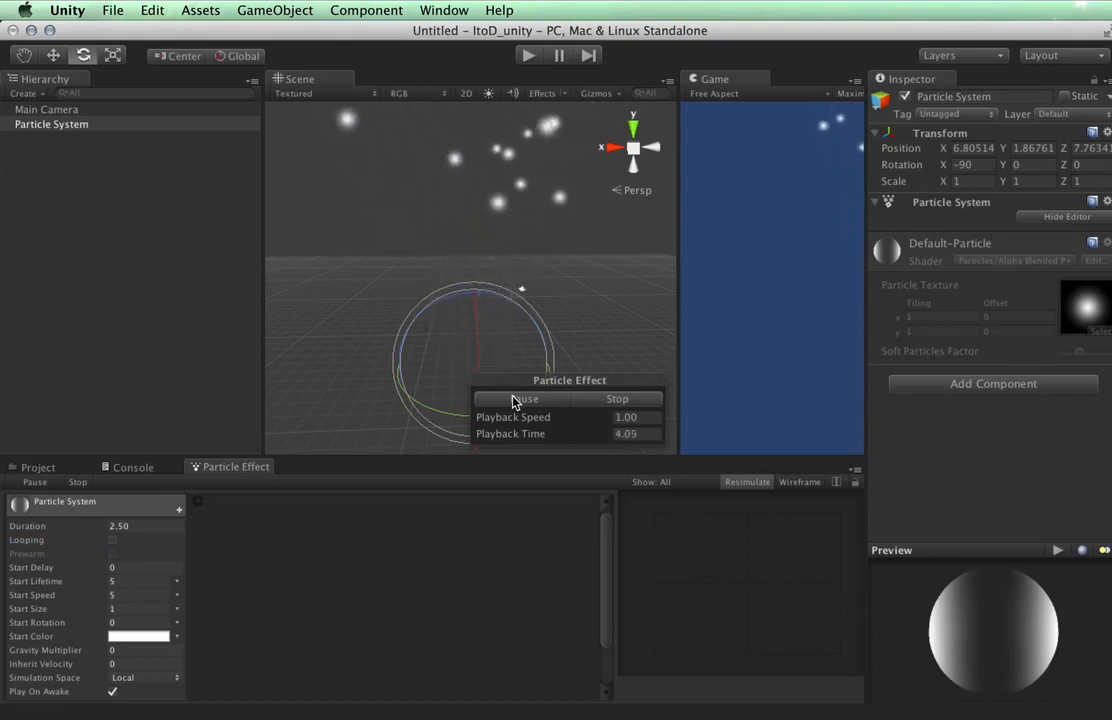
pyautogui.click(613, 400)
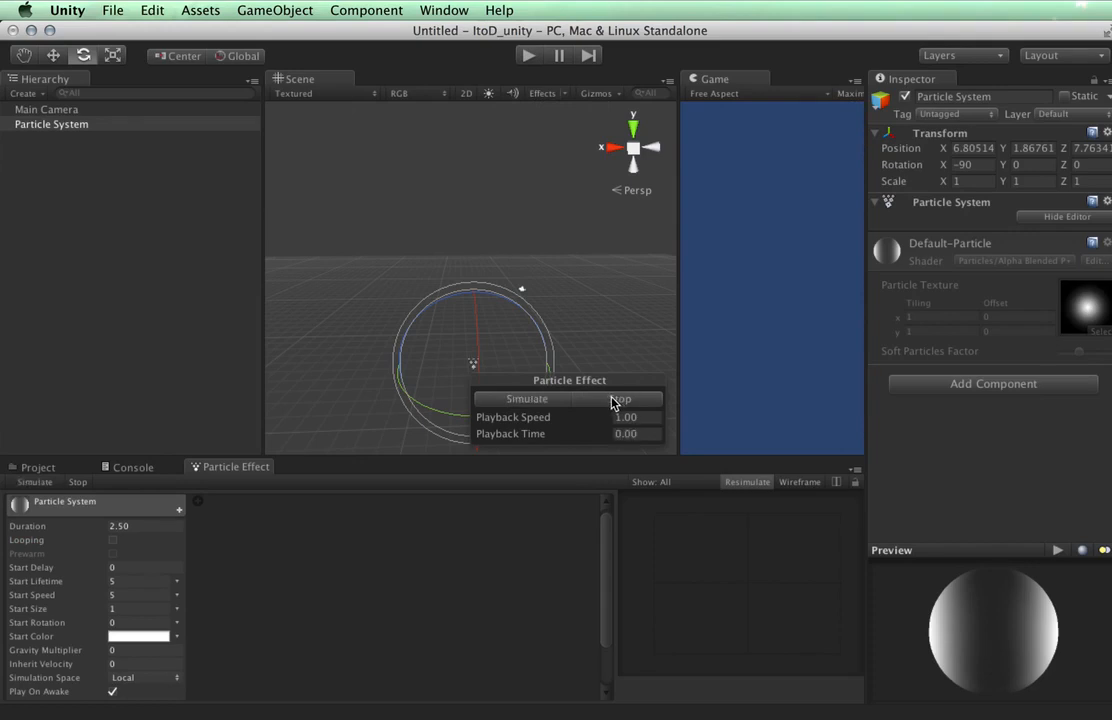
# Set the particle system's Duration to 5, simulate the effect, and stop it
pyautogui.click(141, 526)
pyautogui.write('5')
pyautogui.click(525, 400)
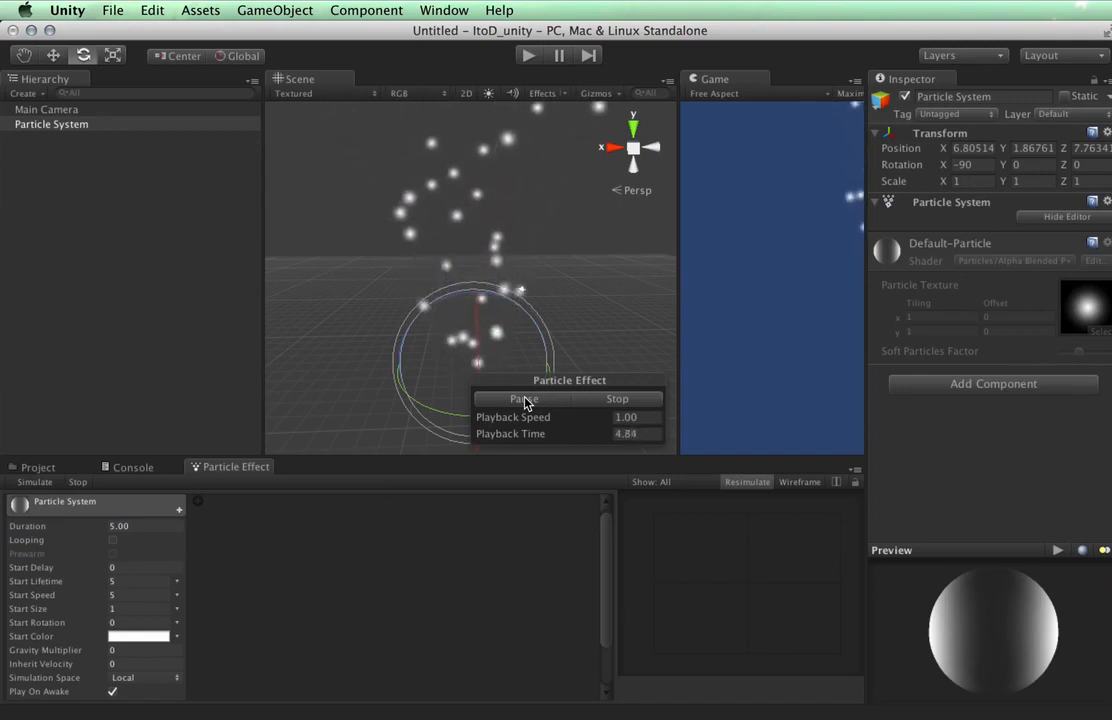
pyautogui.click(593, 400)
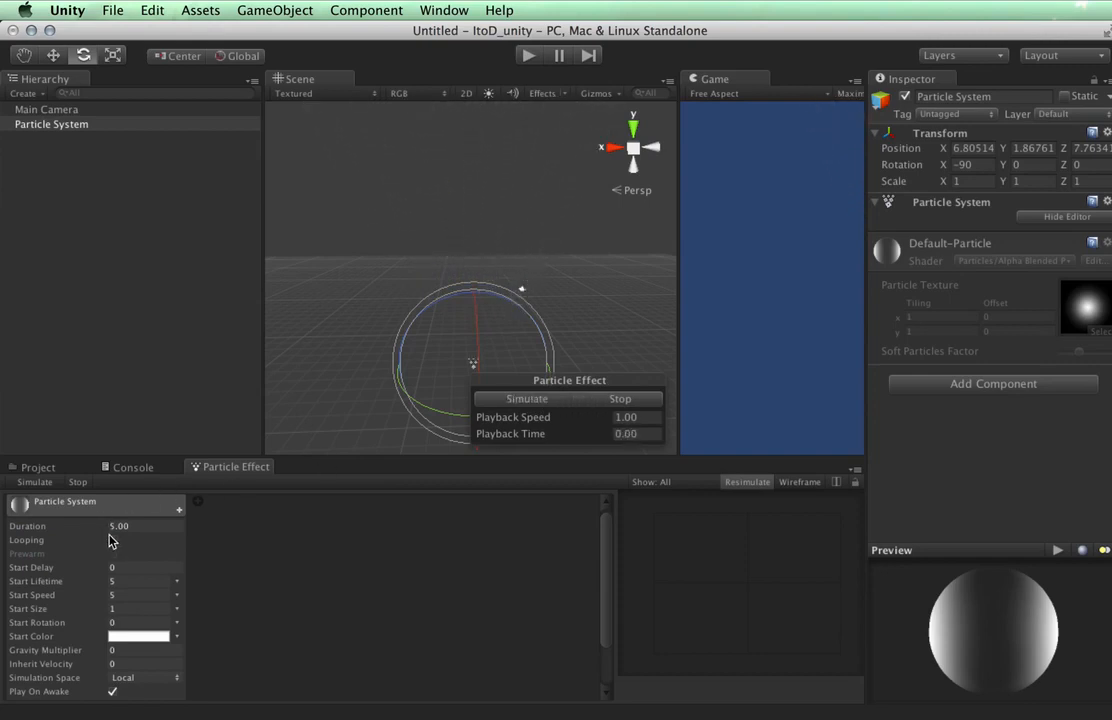
# Enable Looping and Prewarm on the particle system, and preview the effect with both options active
pyautogui.click(112, 540)
pyautogui.click(612, 402)
pyautogui.click(112, 553)
pyautogui.click(546, 402)
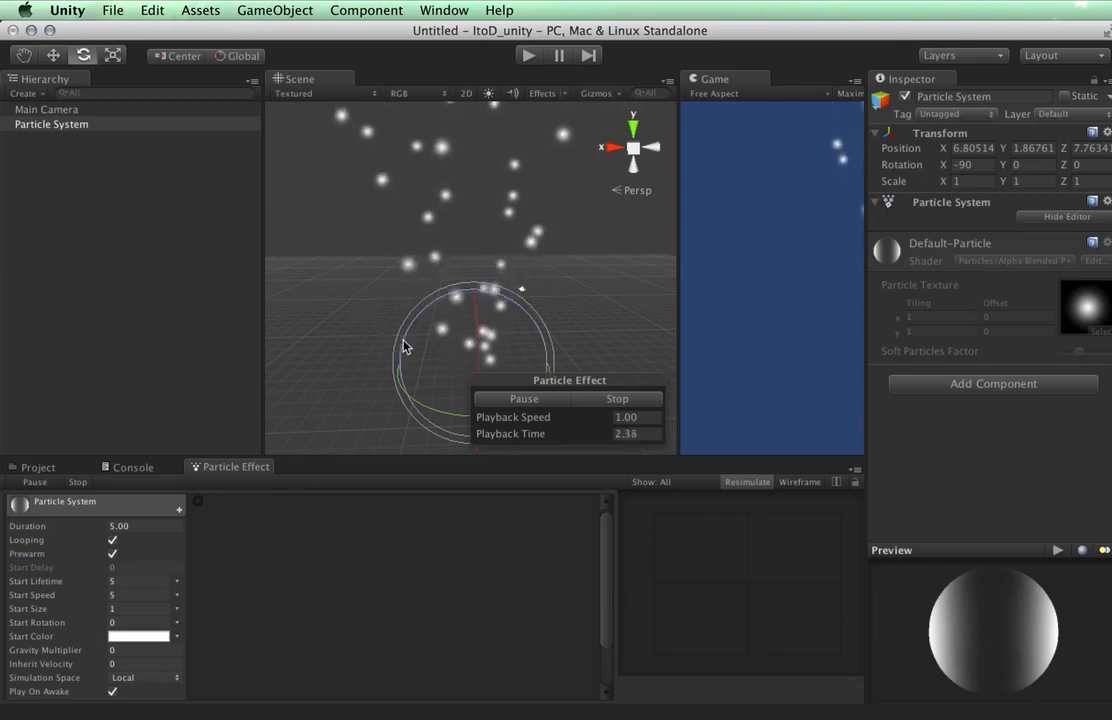
pyautogui.click(614, 398)
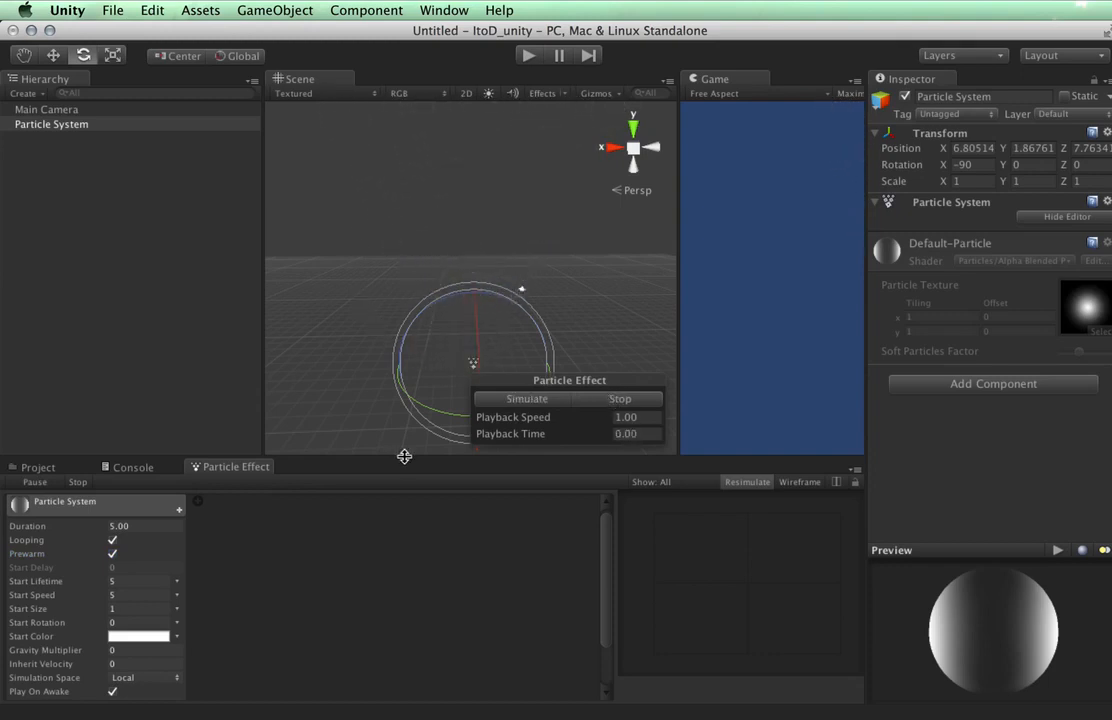
# Turn off Prewarm and preview the particle effect, stopping the simulation at the end
pyautogui.click(113, 555)
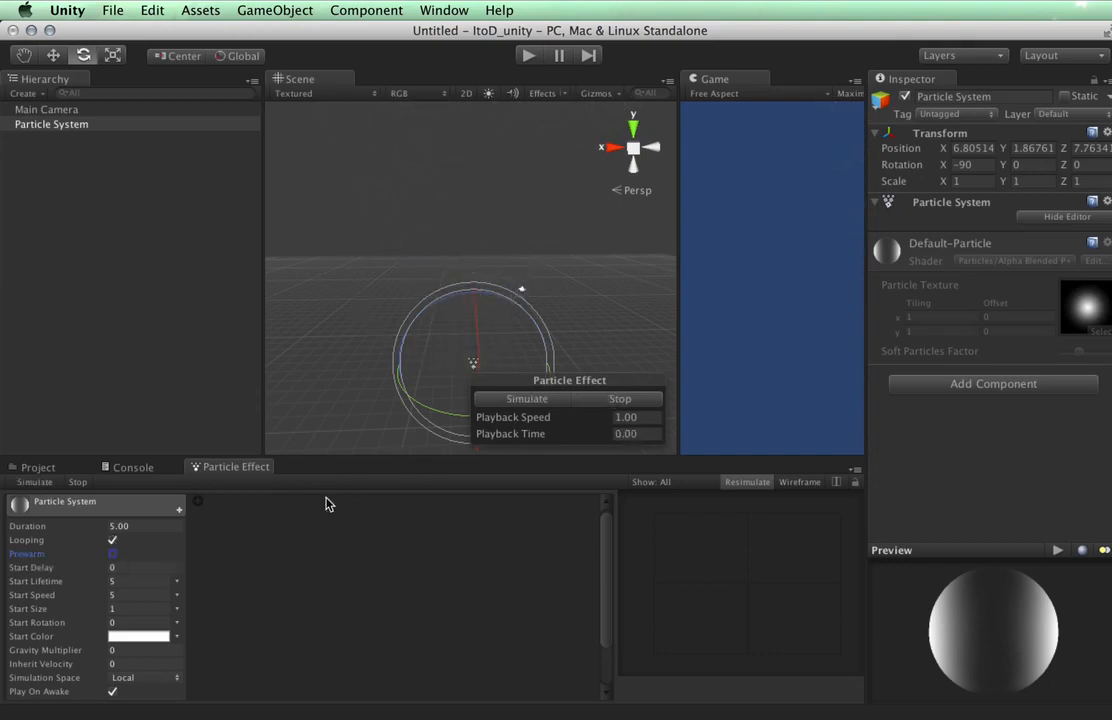
pyautogui.click(548, 400)
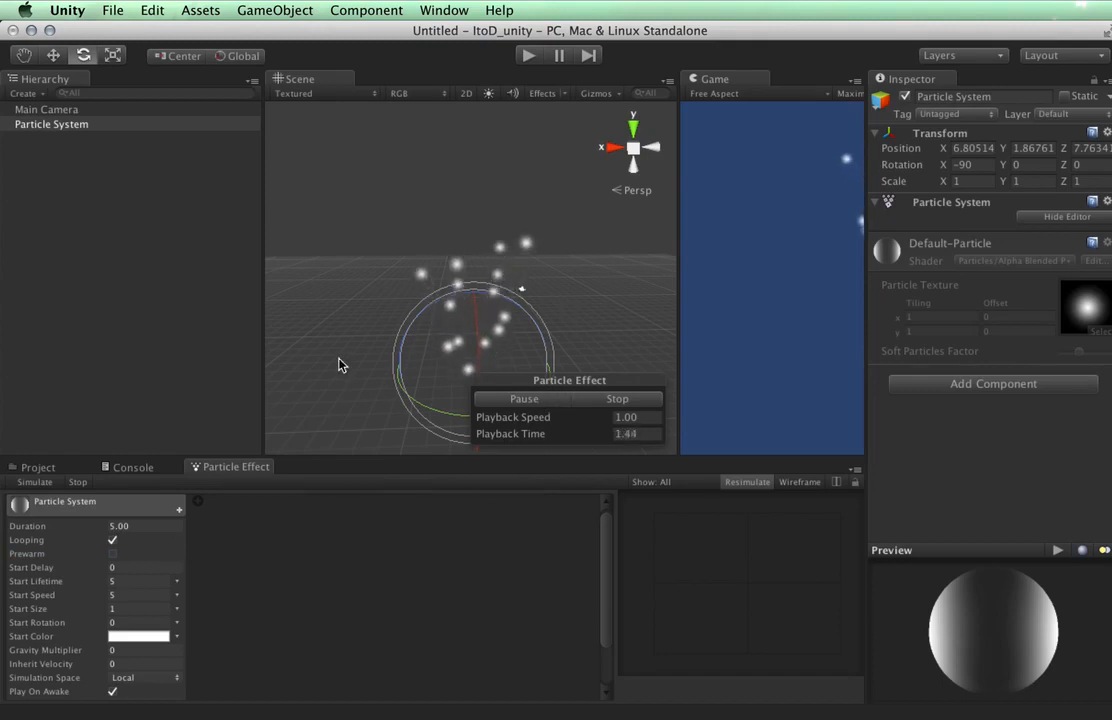
pyautogui.click(606, 400)
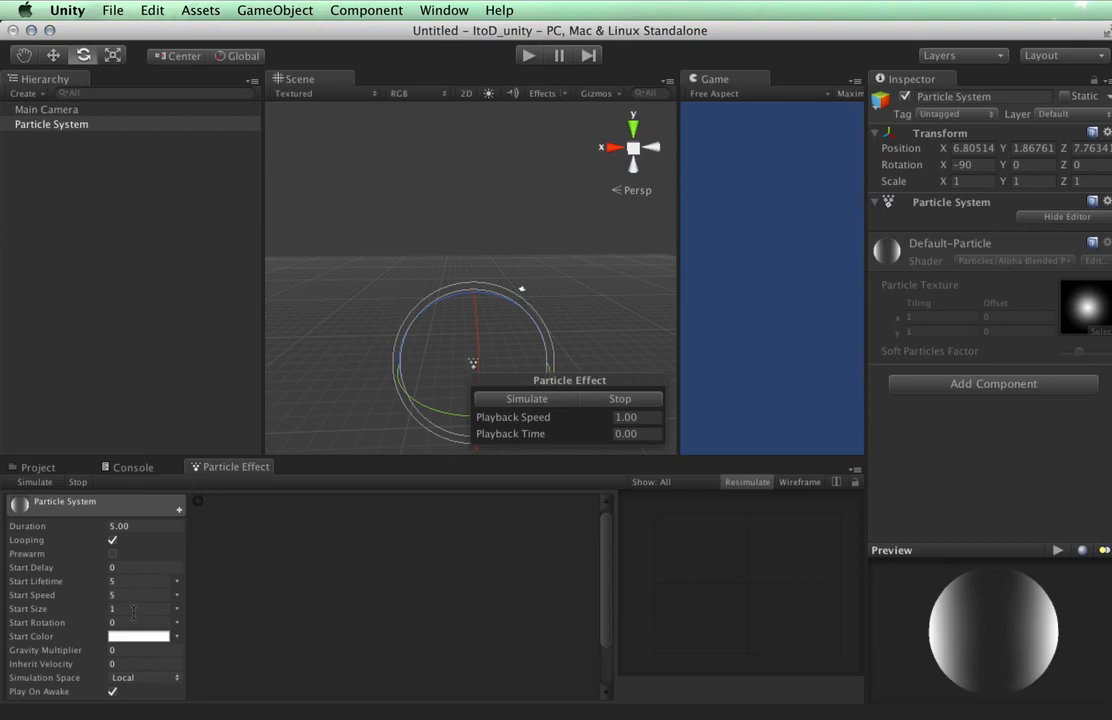
pyautogui.scroll(-2, 133, 612)
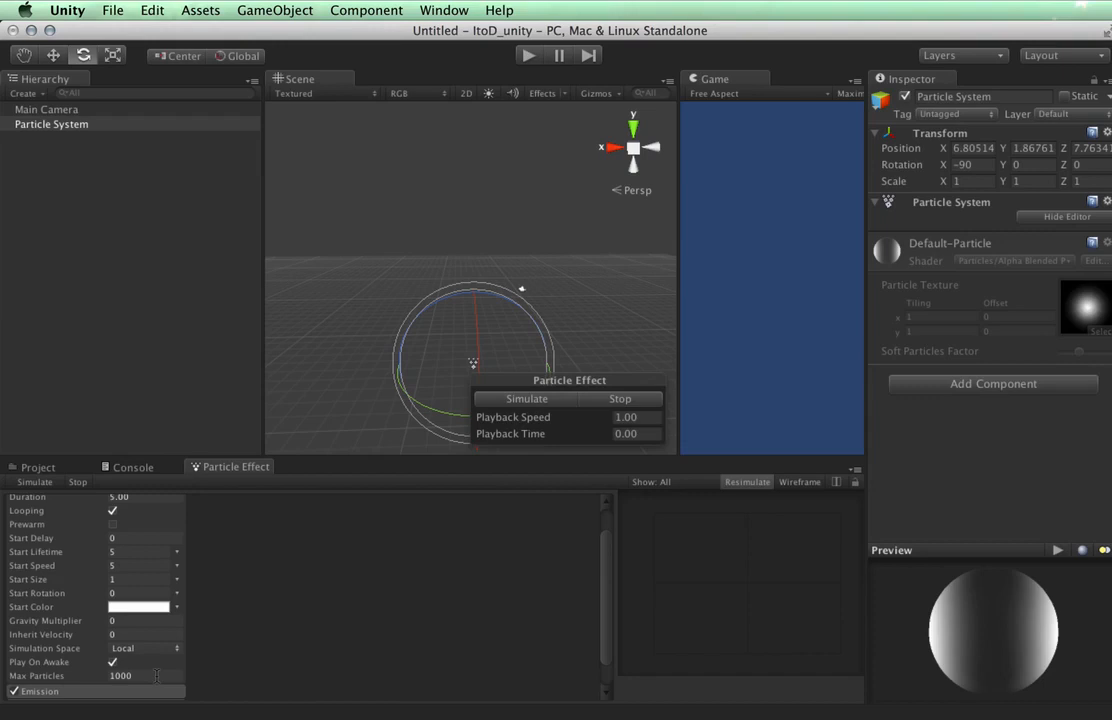
pyautogui.scroll(-2, 157, 676)
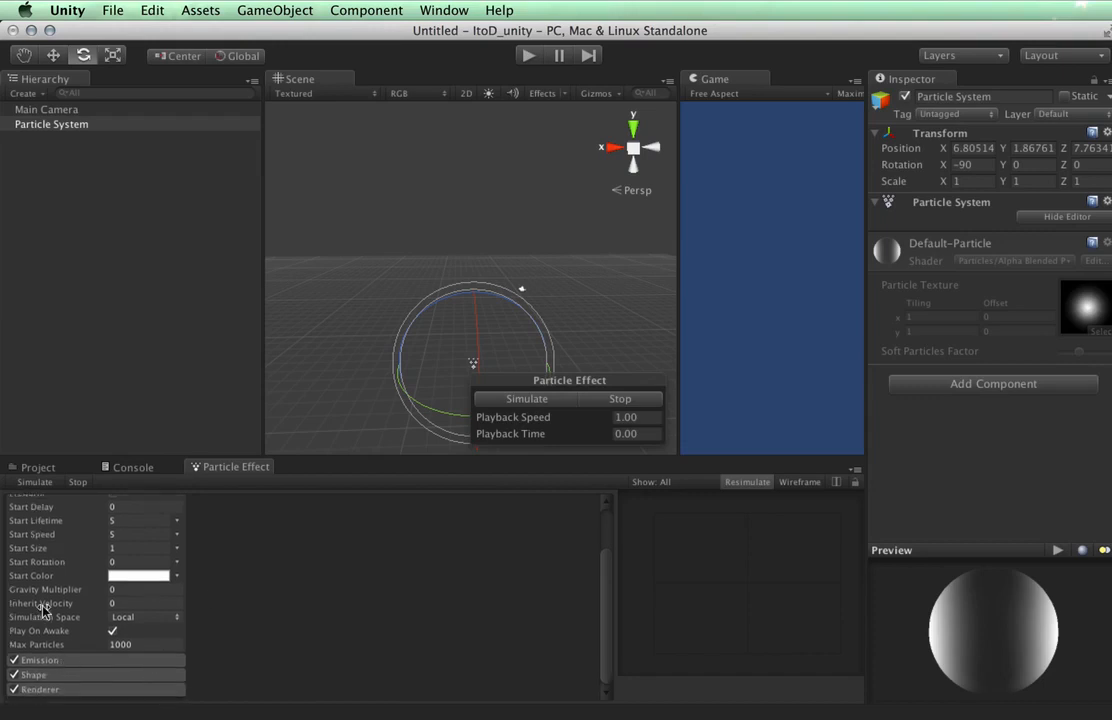
pyautogui.scroll(4, 344, 594)
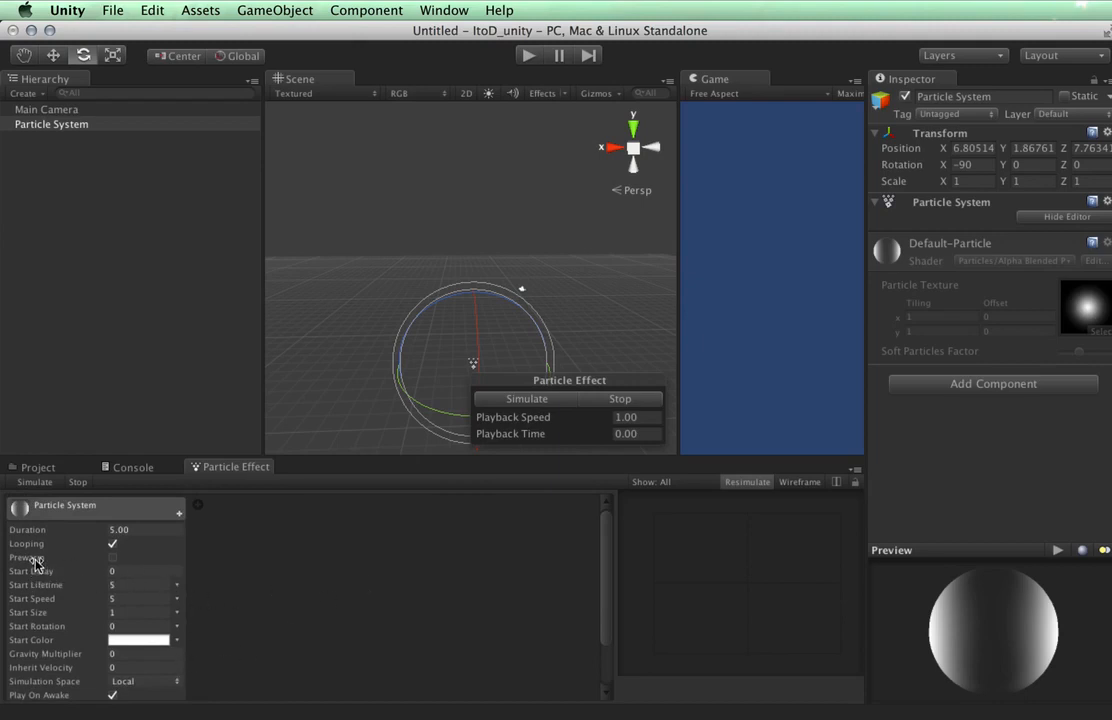
pyautogui.click(178, 587)
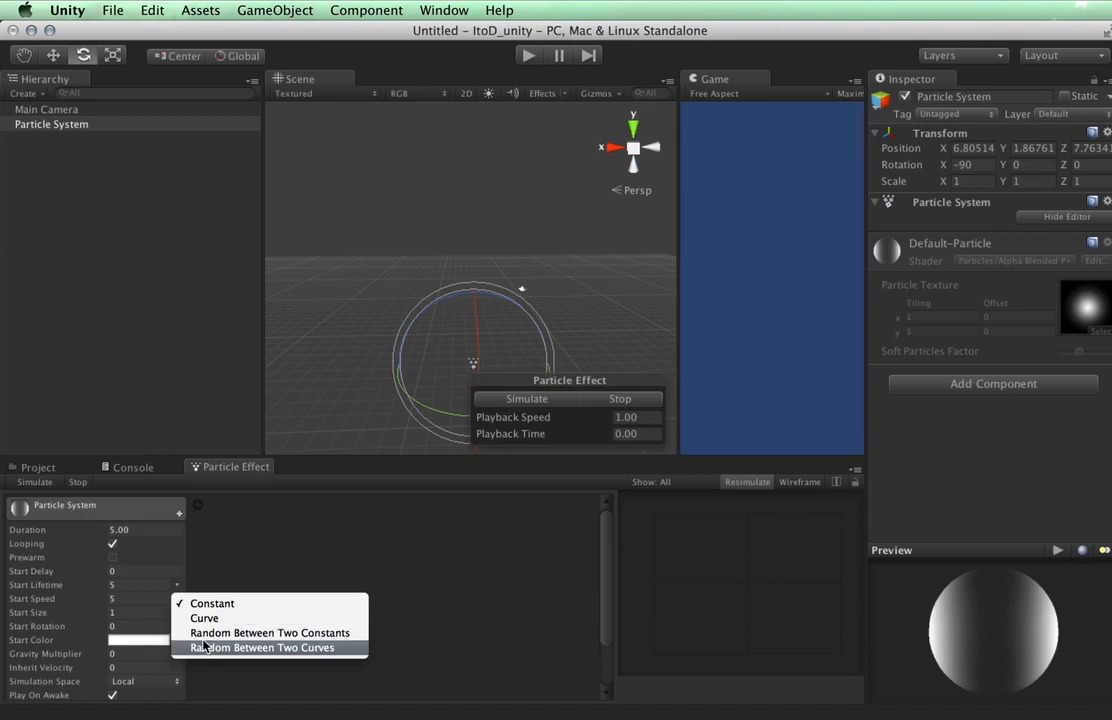
pyautogui.click(204, 575)
# Switch the particle system's Start Speed from a constant to Curve mode and simulate the effect
pyautogui.click(177, 612)
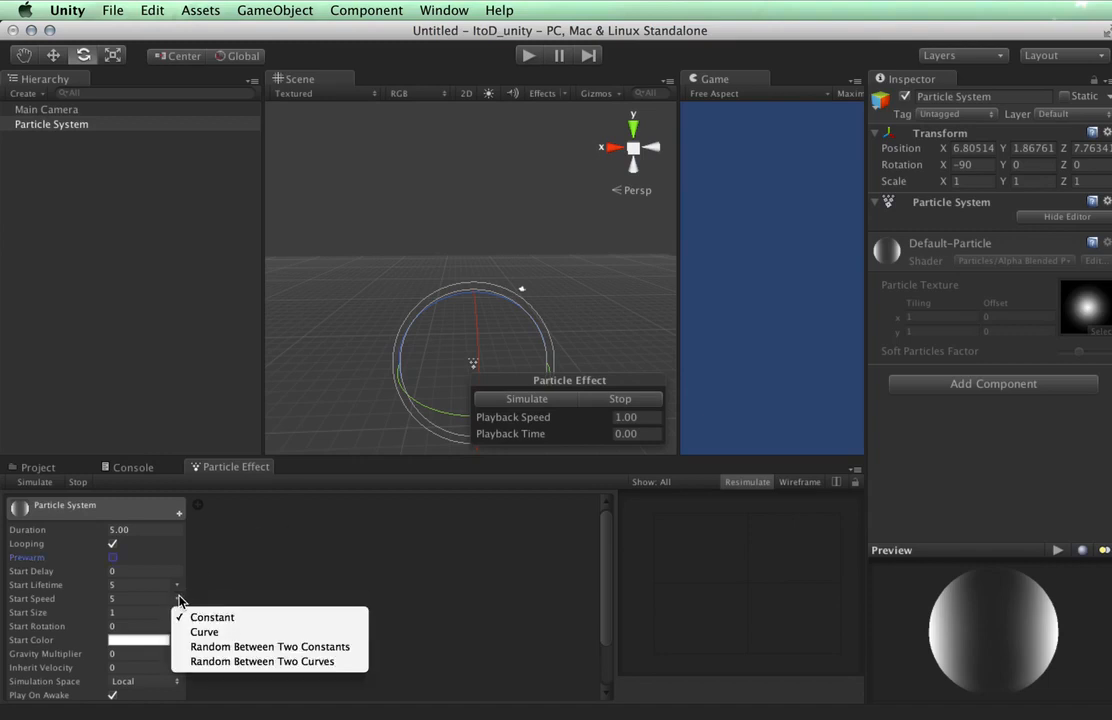
pyautogui.click(181, 632)
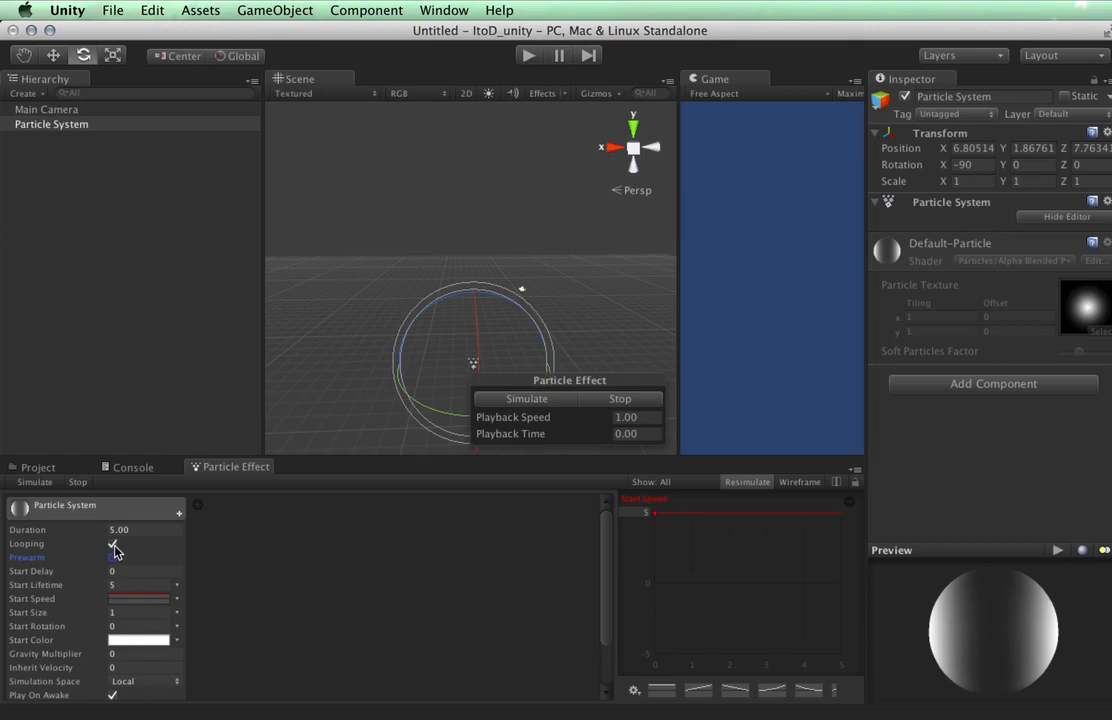
pyautogui.click(570, 404)
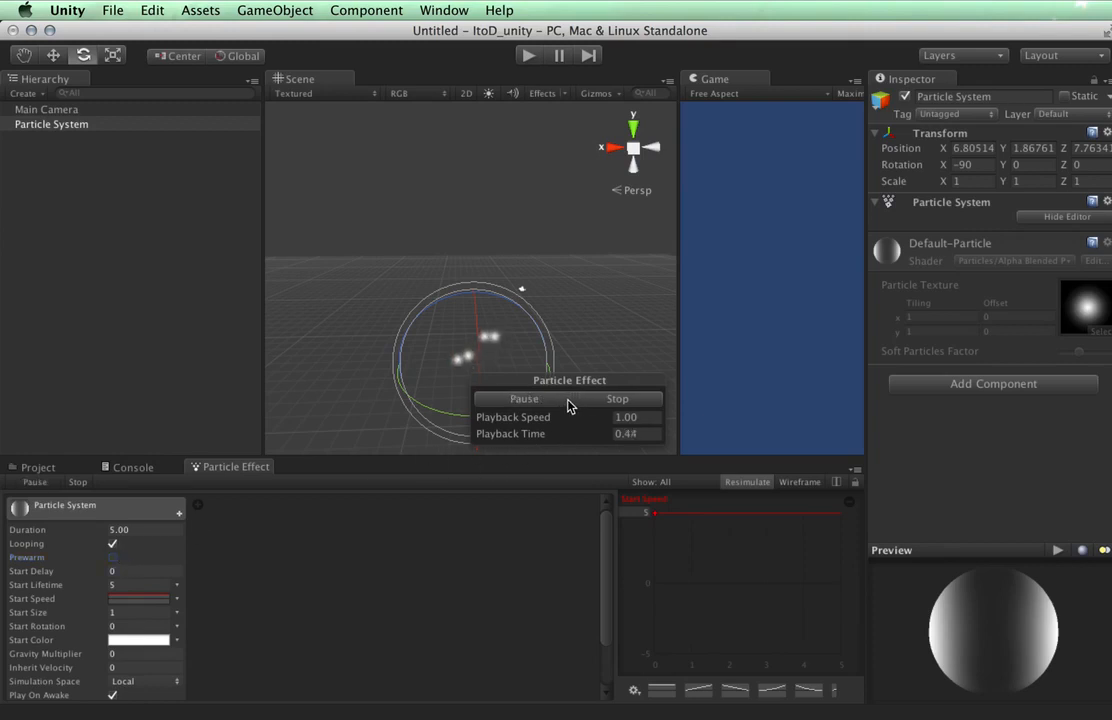
# Widen the curve editor area, try the rising and falling linear presets on Start Speed, and apply the accelerating upward preset
pyautogui.click(122, 597)
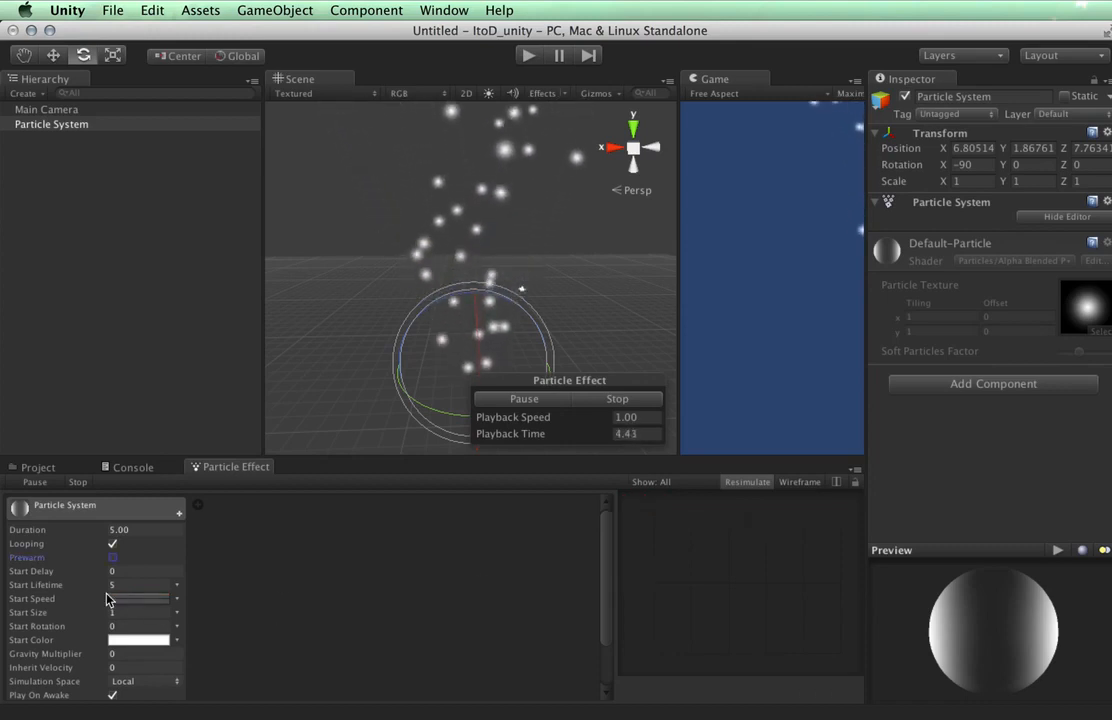
pyautogui.click(162, 600)
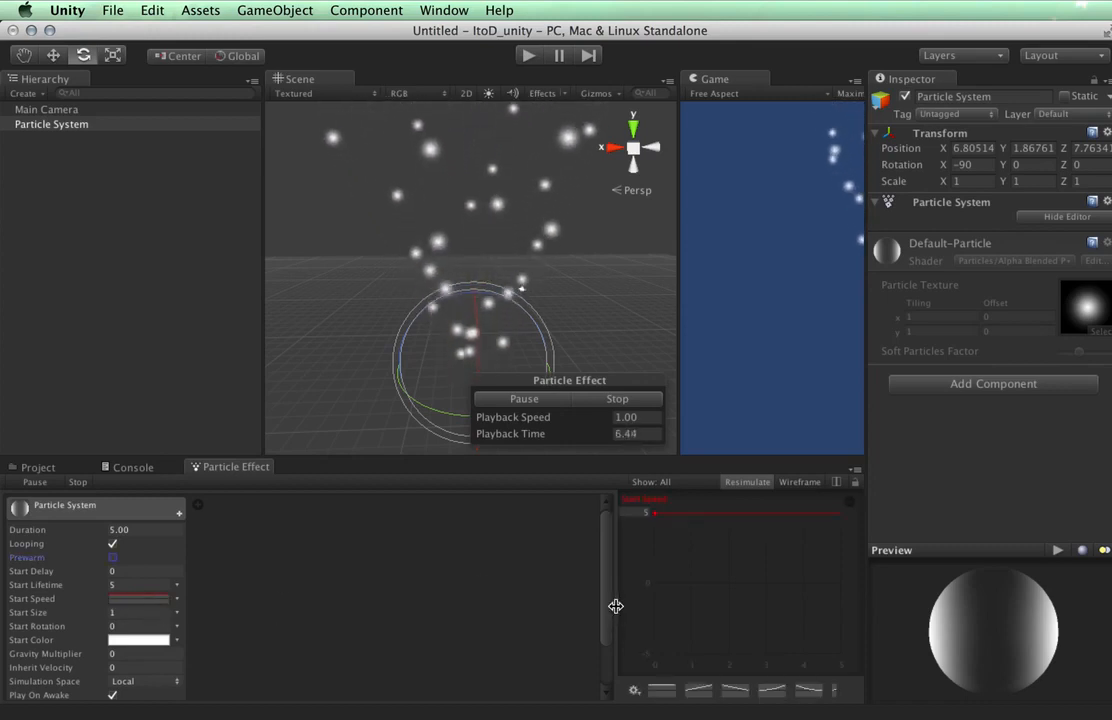
pyautogui.moveTo(616, 603); pyautogui.dragTo(246, 593)
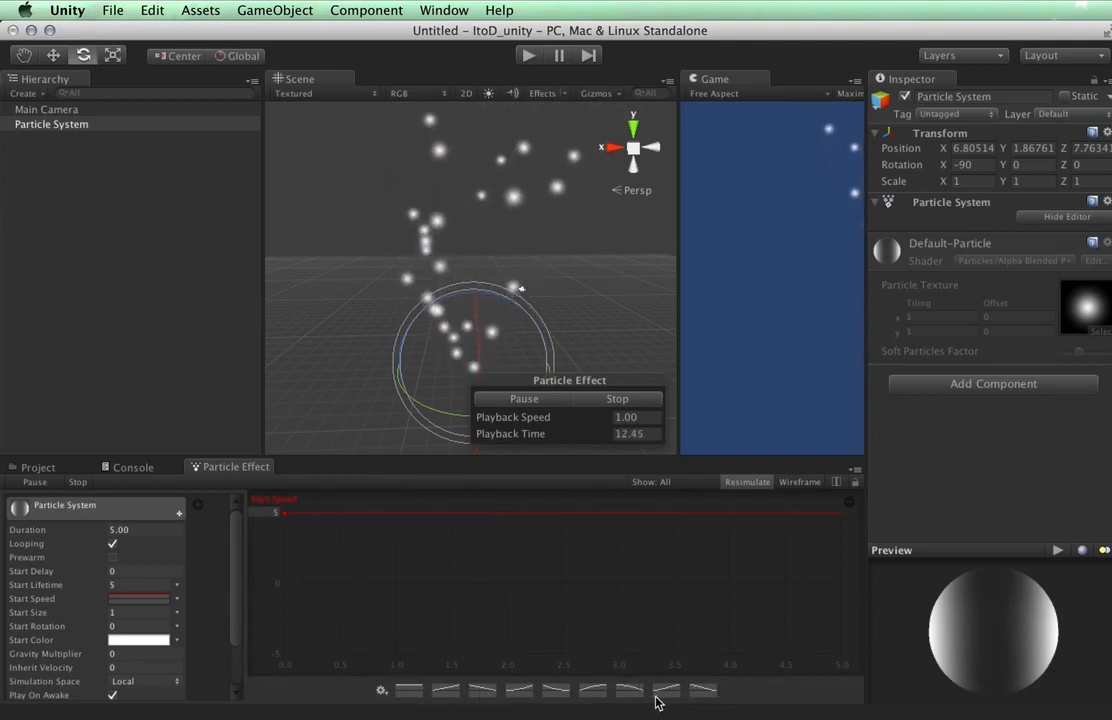
pyautogui.click(455, 690)
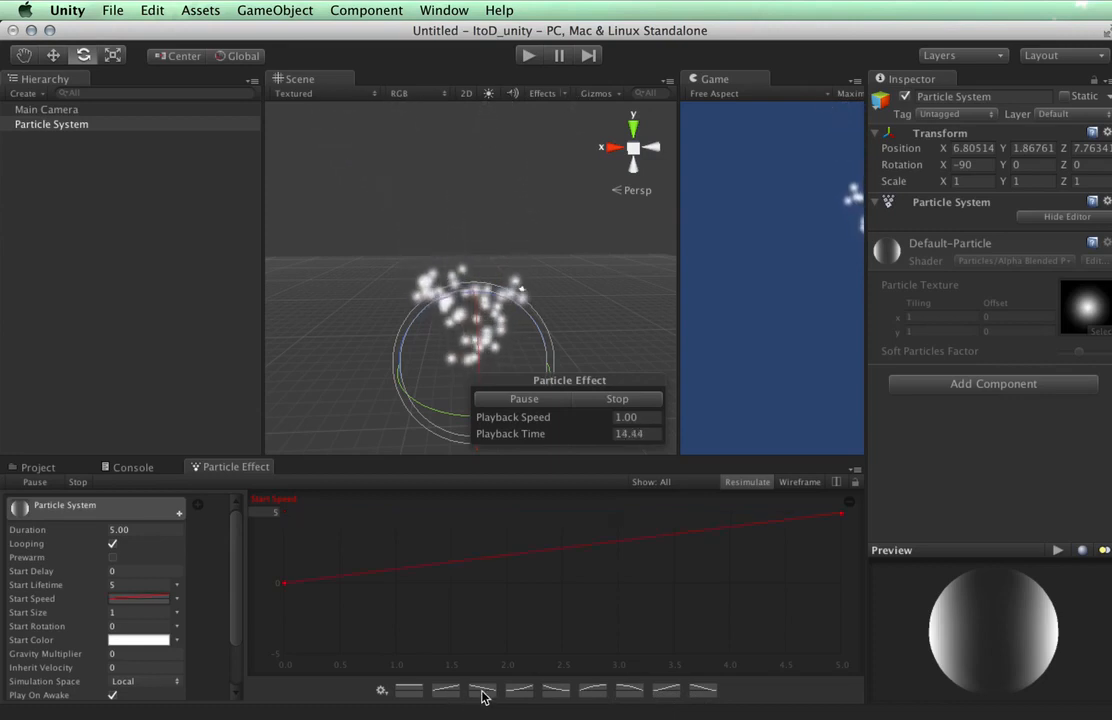
pyautogui.click(482, 690)
pyautogui.click(519, 690)
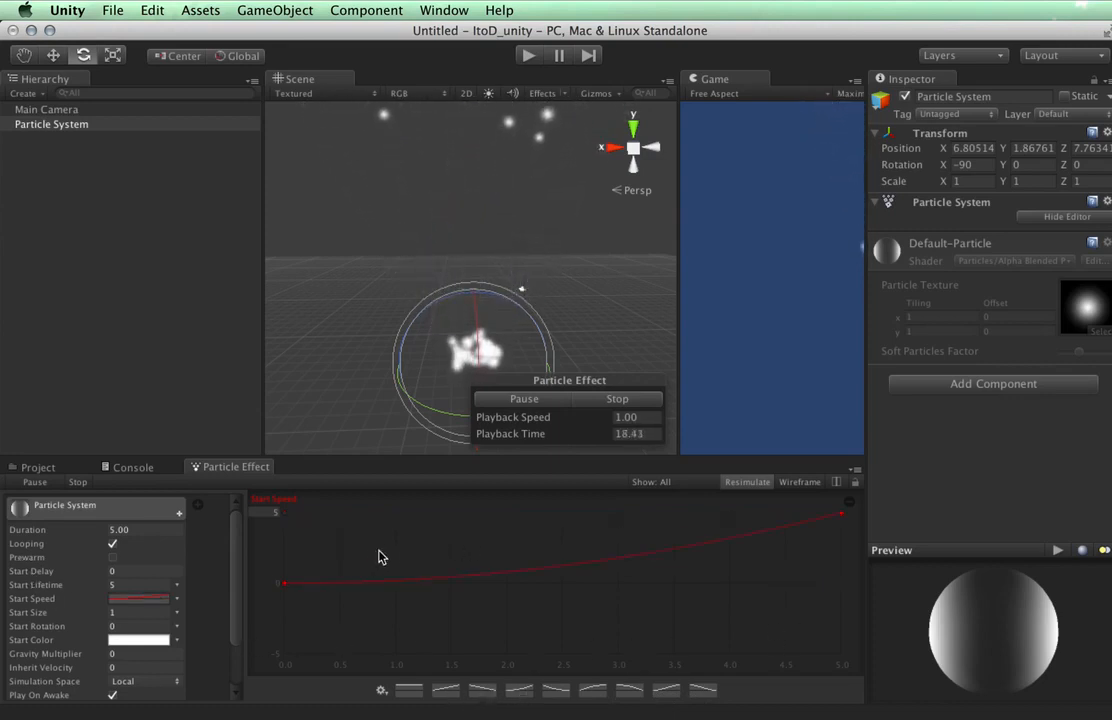
# Set the Start Speed curve's maximum value to 10 and the particle system's Duration to 10
pyautogui.click(278, 514)
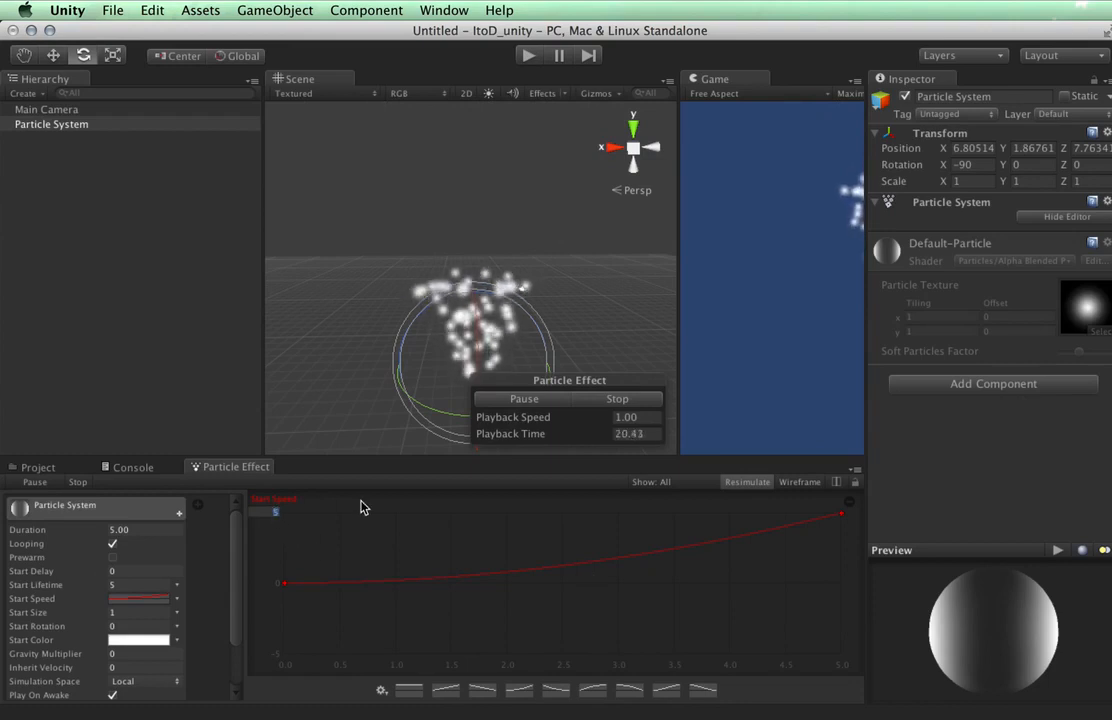
pyautogui.write('10')
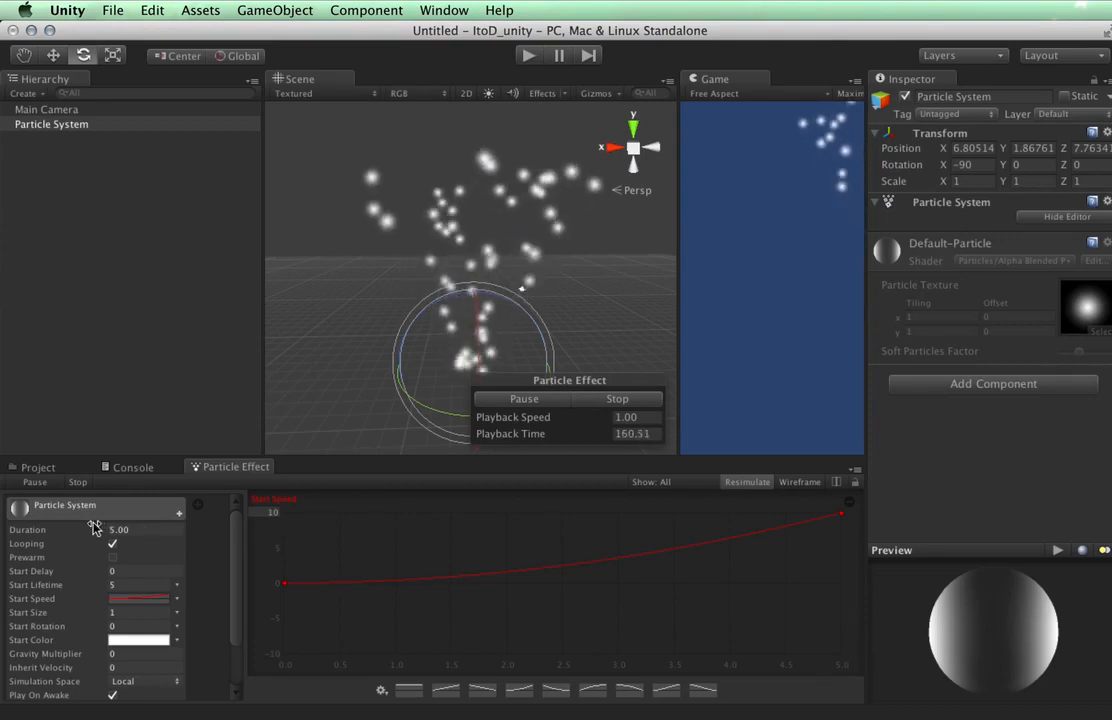
pyautogui.click(135, 529)
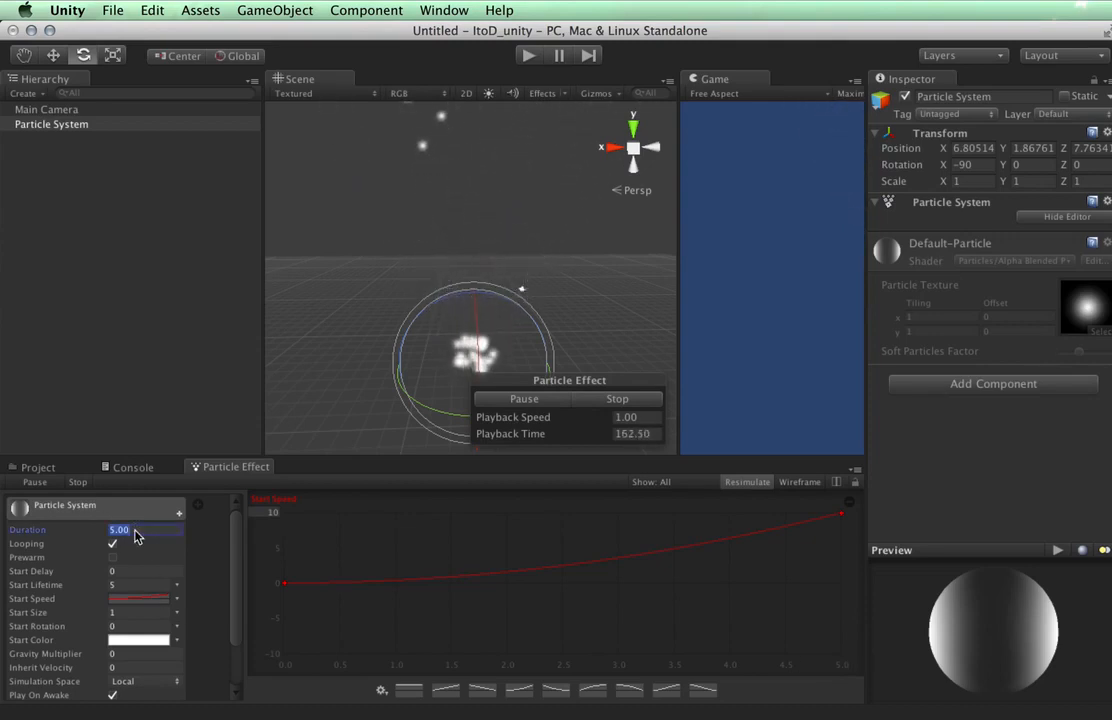
pyautogui.write('10')
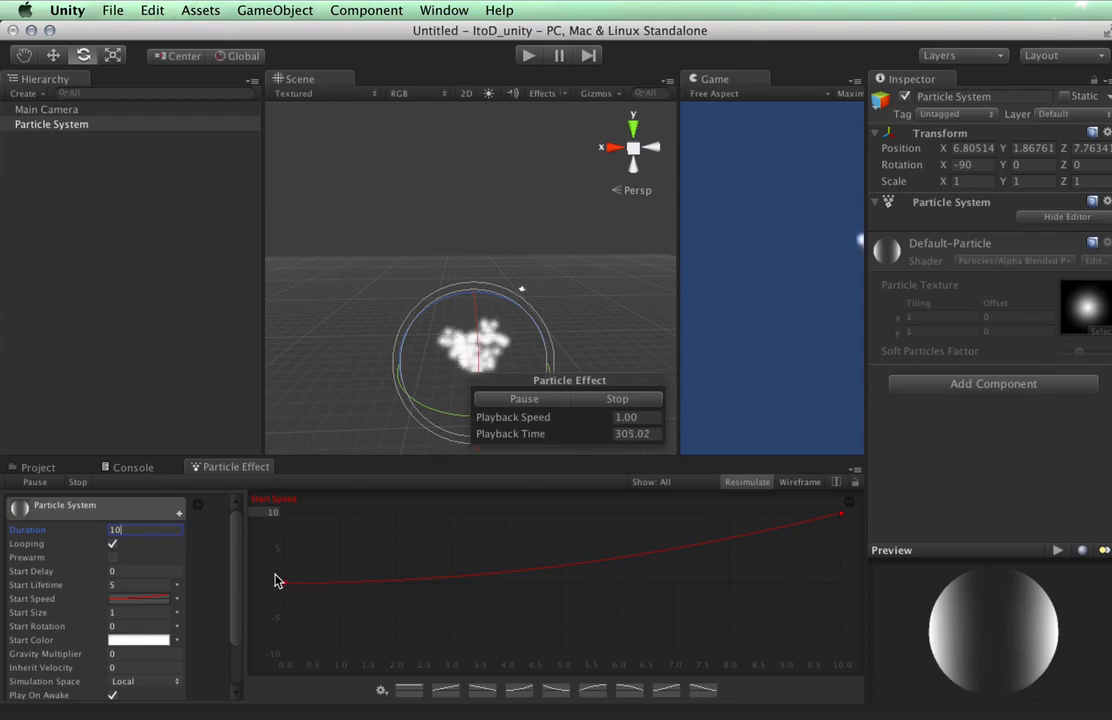
# Switch Start Speed to Random Between Two Constants and set its second value to 5
pyautogui.click(179, 599)
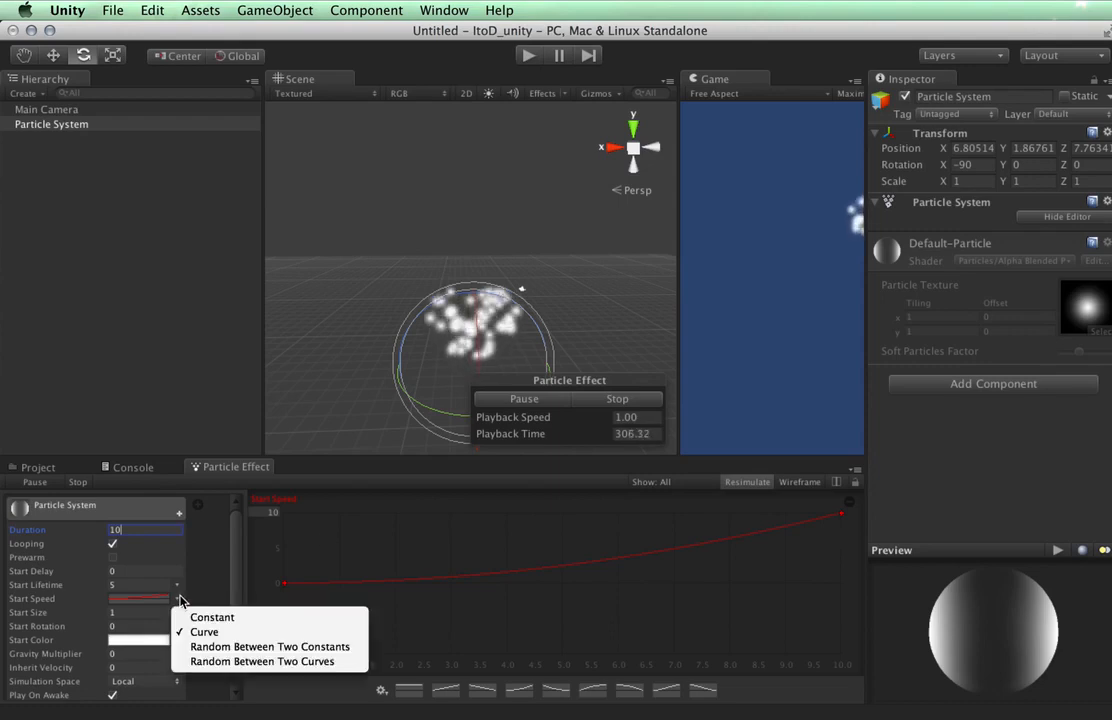
pyautogui.click(188, 647)
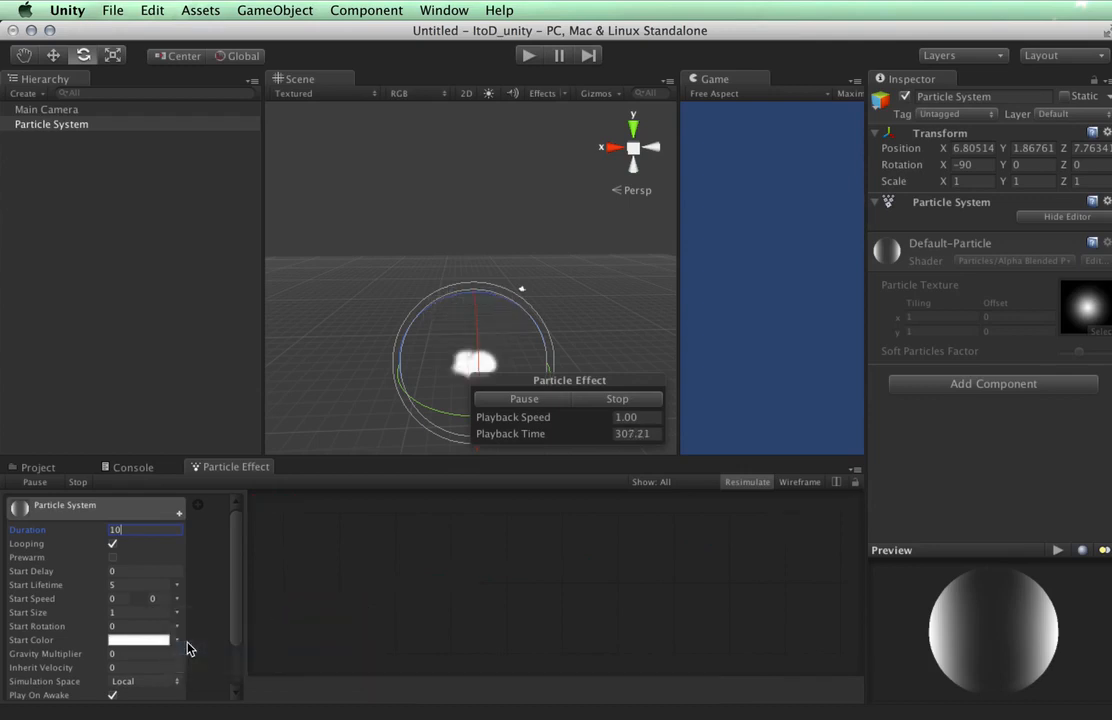
pyautogui.click(153, 598)
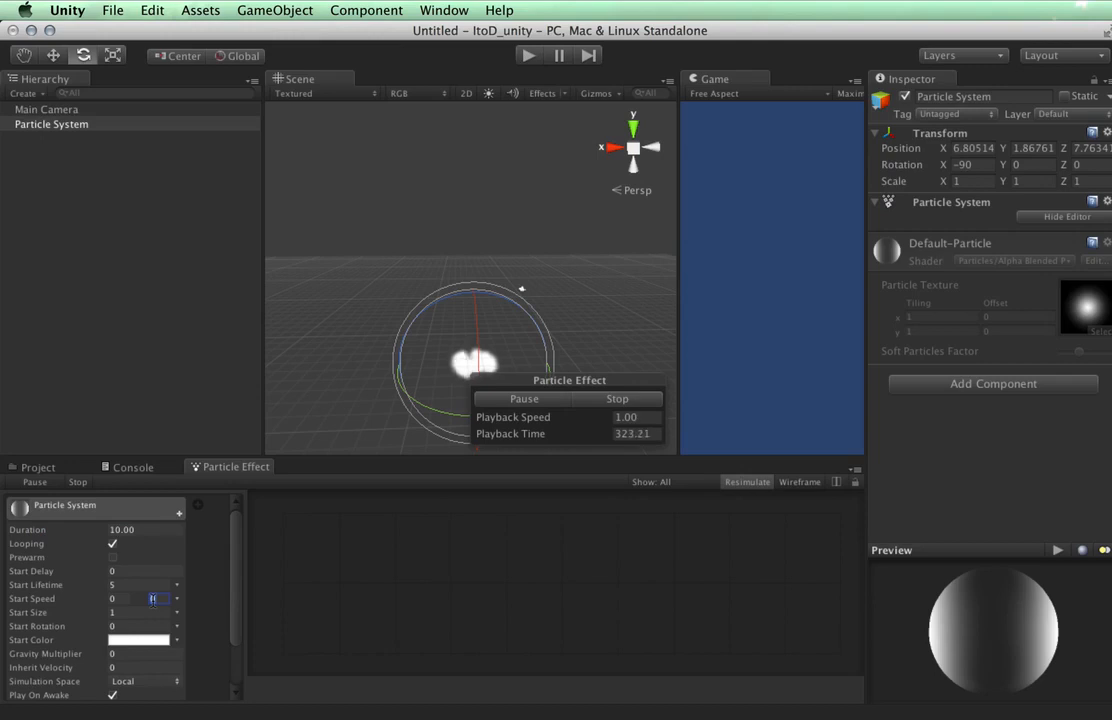
pyautogui.write('5')
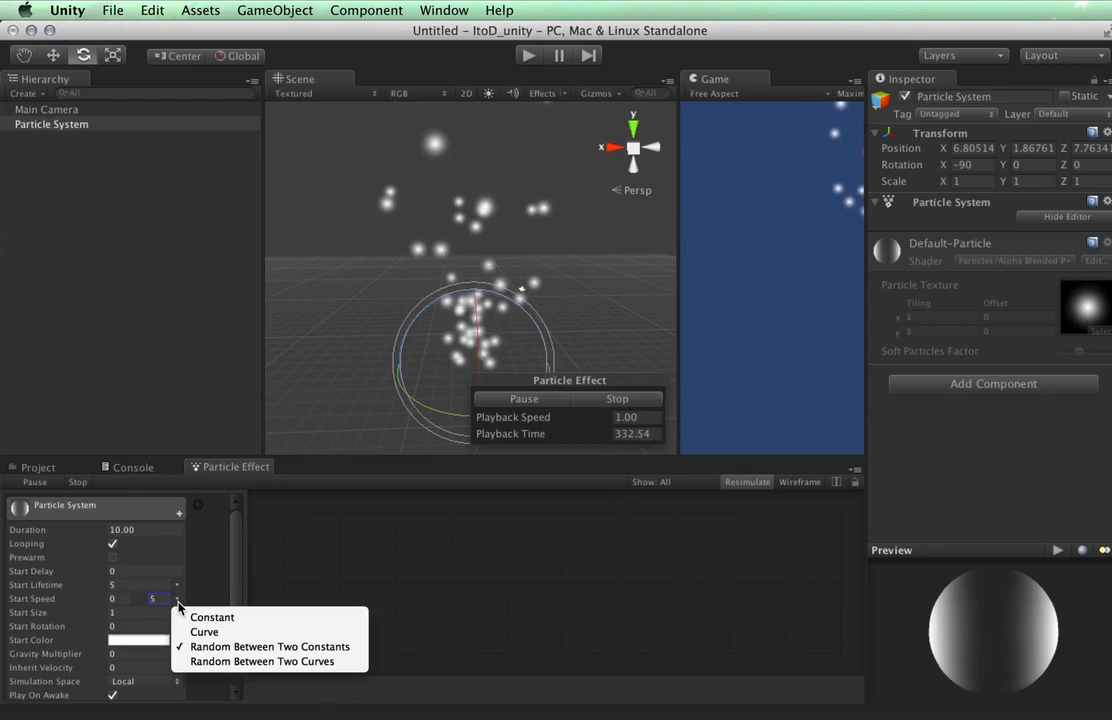
# Set Start Speed to Random Between Two Curves, switching briefly to Random Between Two Constants and back for comparison
pyautogui.click(216, 662)
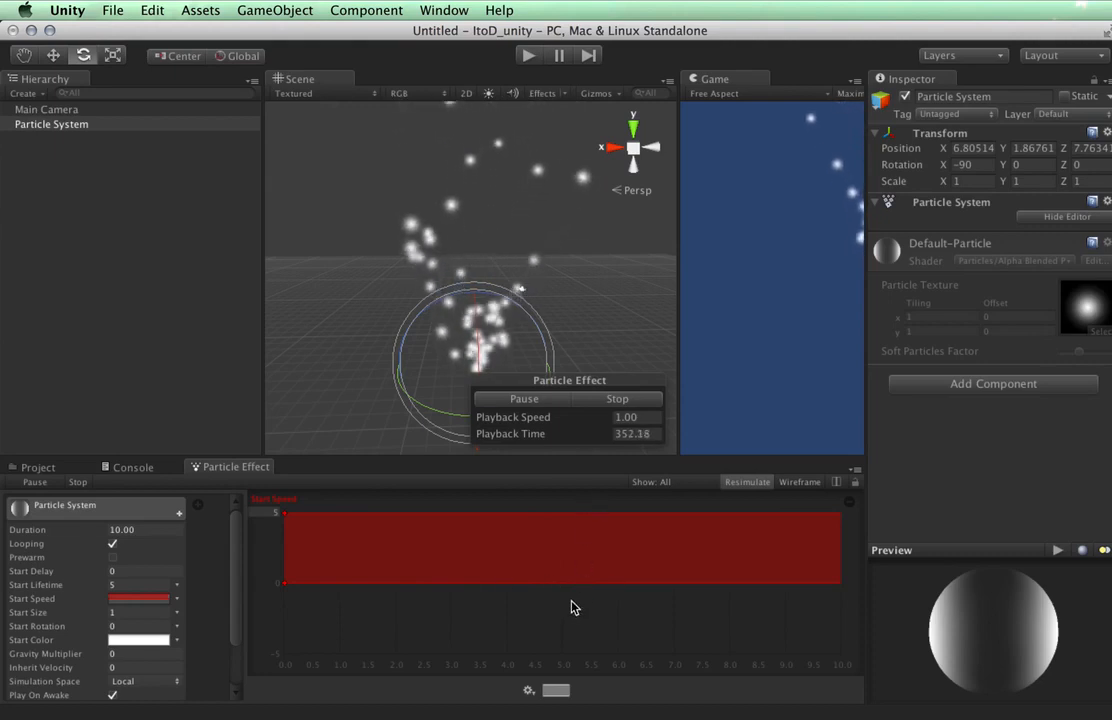
pyautogui.click(180, 602)
pyautogui.click(185, 652)
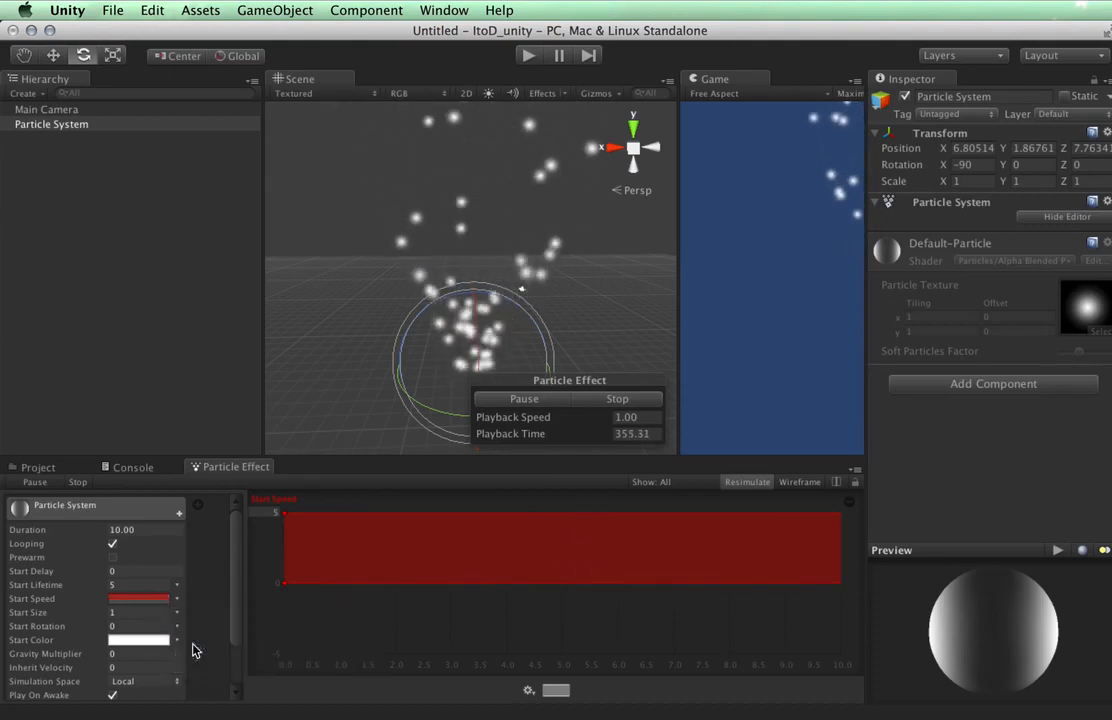
pyautogui.click(178, 599)
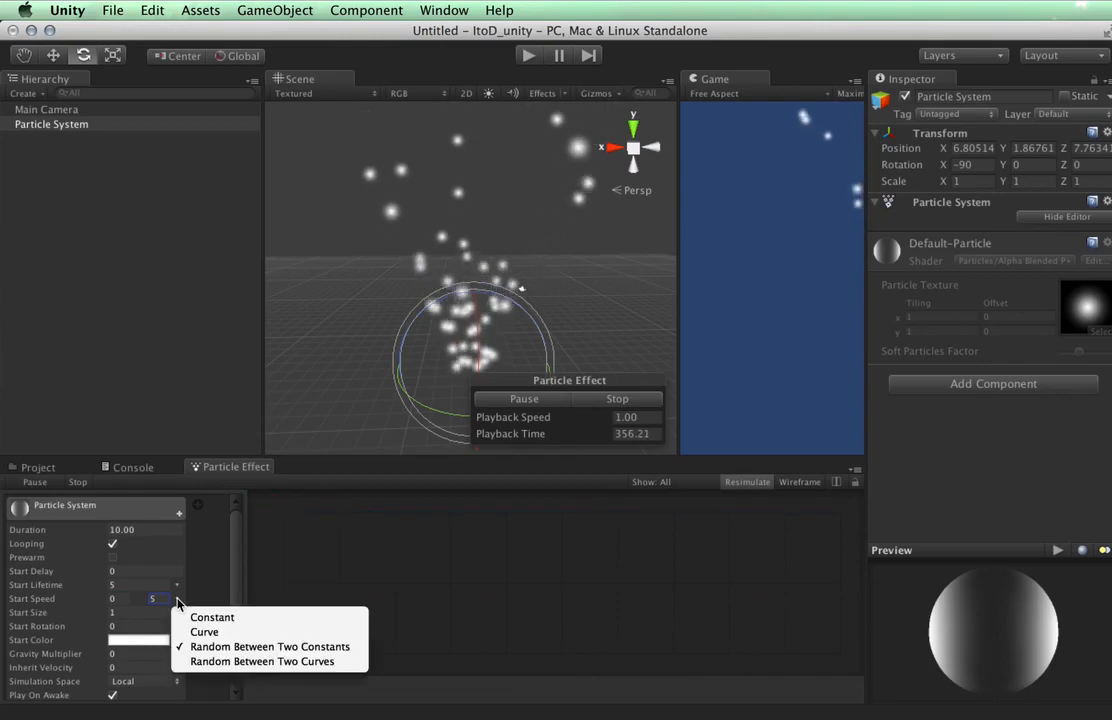
pyautogui.click(194, 662)
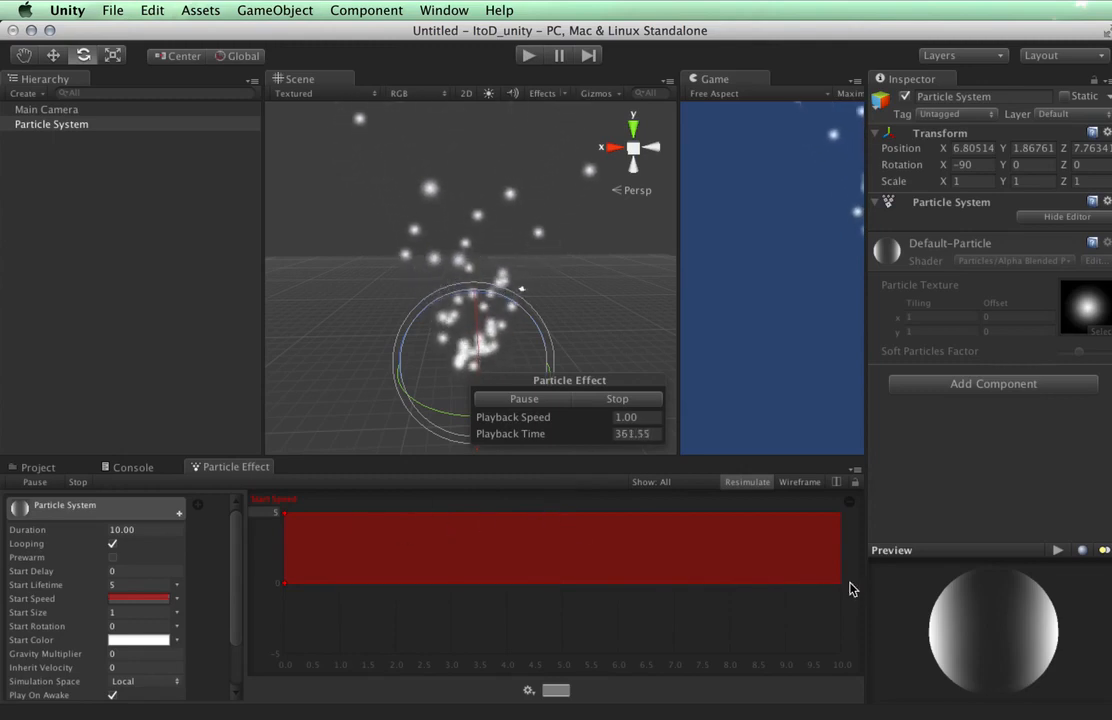
# Reshape the upper Start Speed curve with a dip midway and its end at 5, and add a raised key early on the lower curve
pyautogui.doubleClick(542, 514)
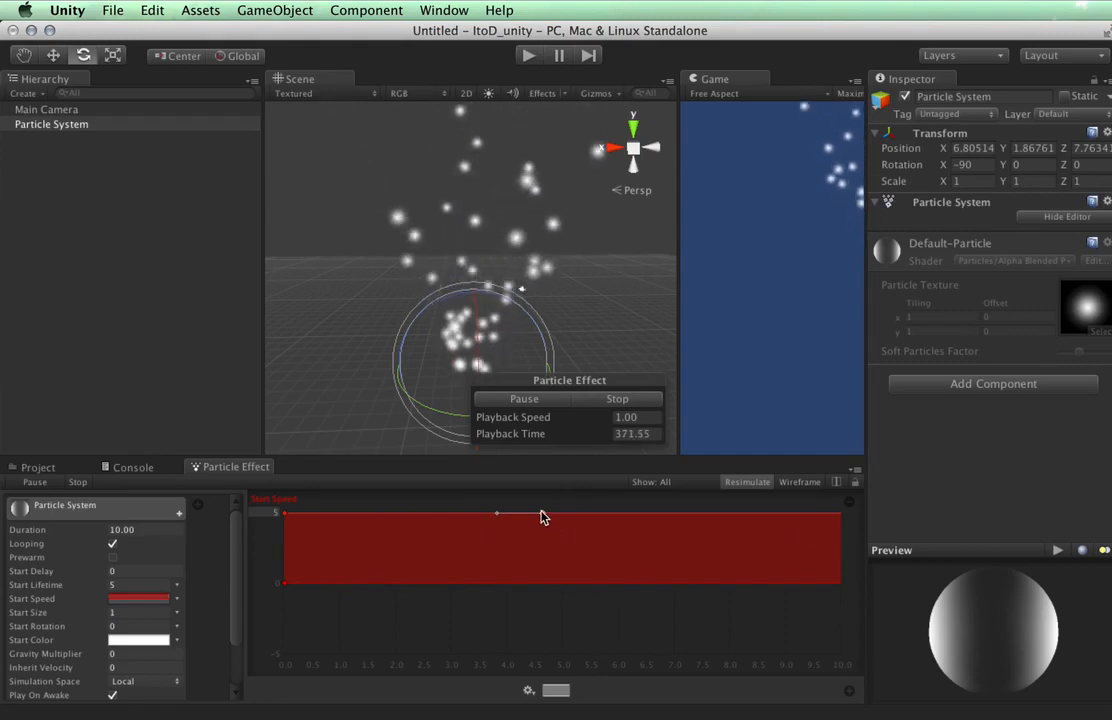
pyautogui.moveTo(541, 512); pyautogui.dragTo(543, 551)
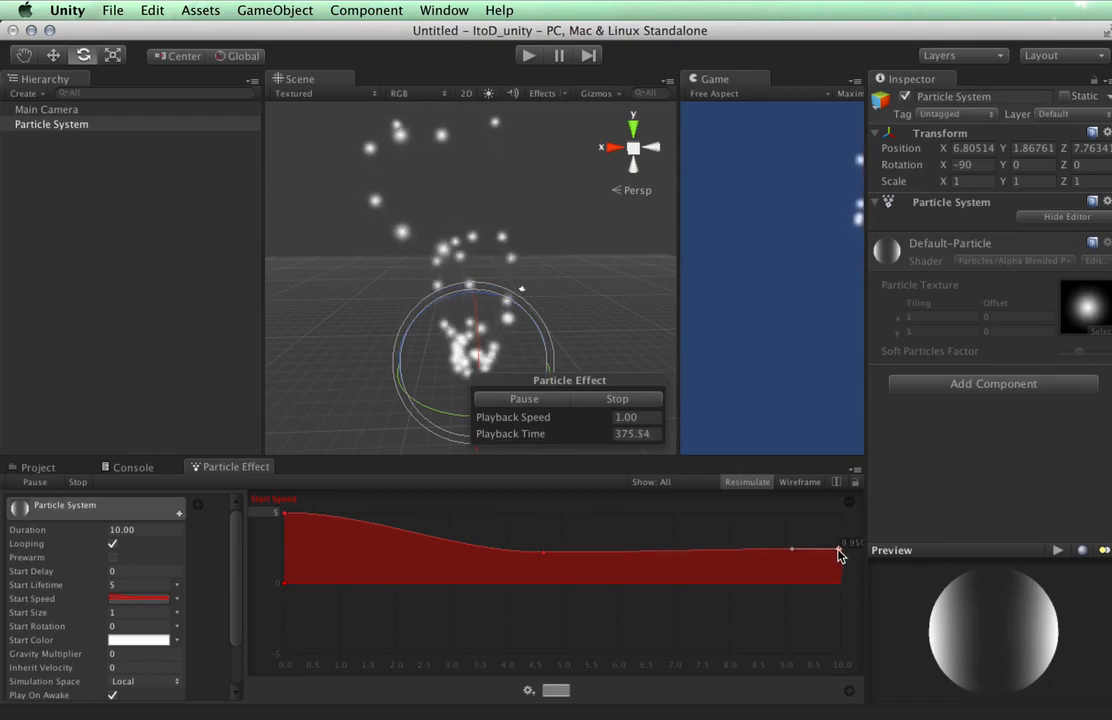
pyautogui.moveTo(839, 550); pyautogui.dragTo(845, 514)
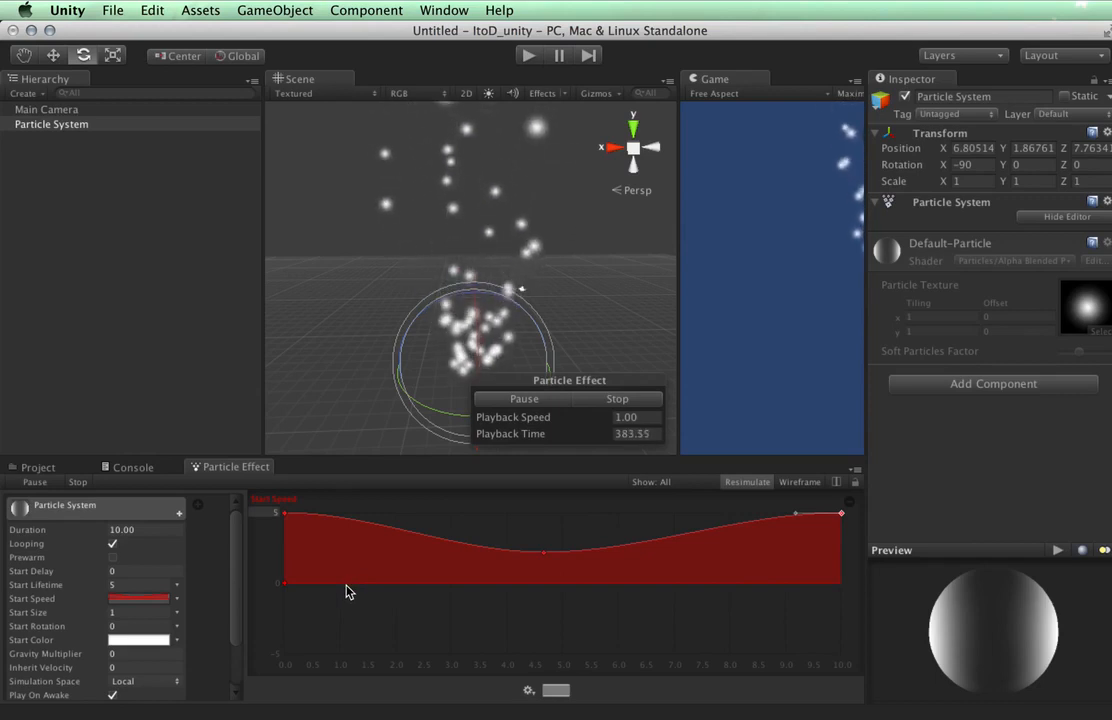
pyautogui.moveTo(346, 584); pyautogui.dragTo(351, 565)
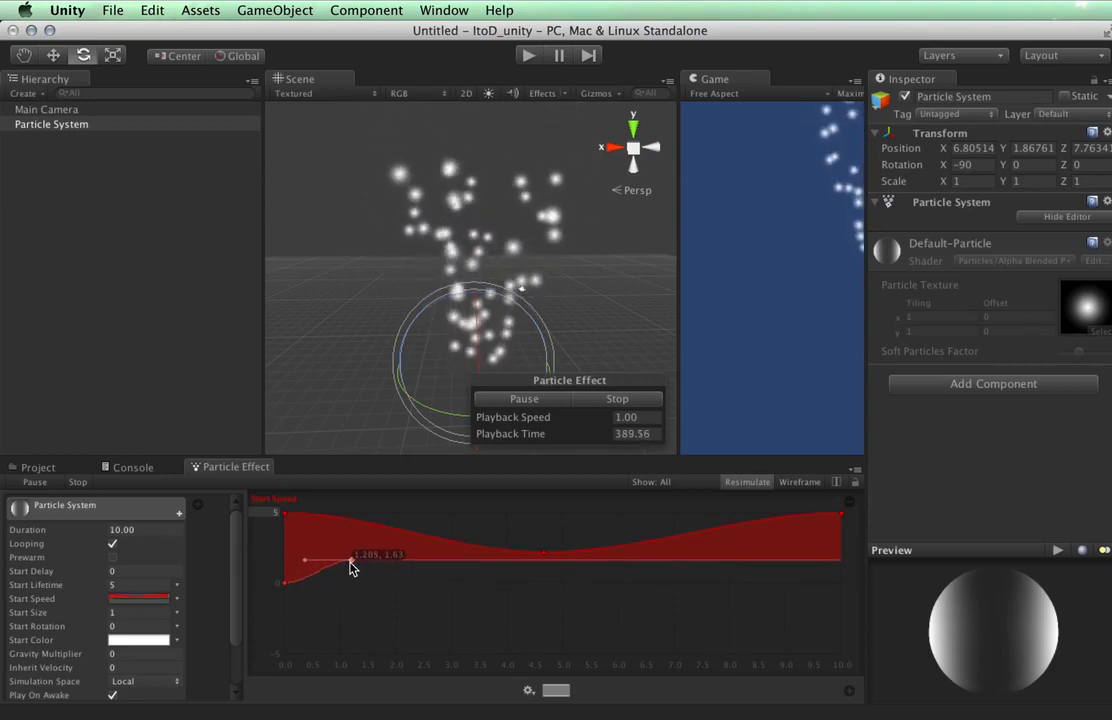
pyautogui.moveTo(350, 570); pyautogui.dragTo(328, 563)
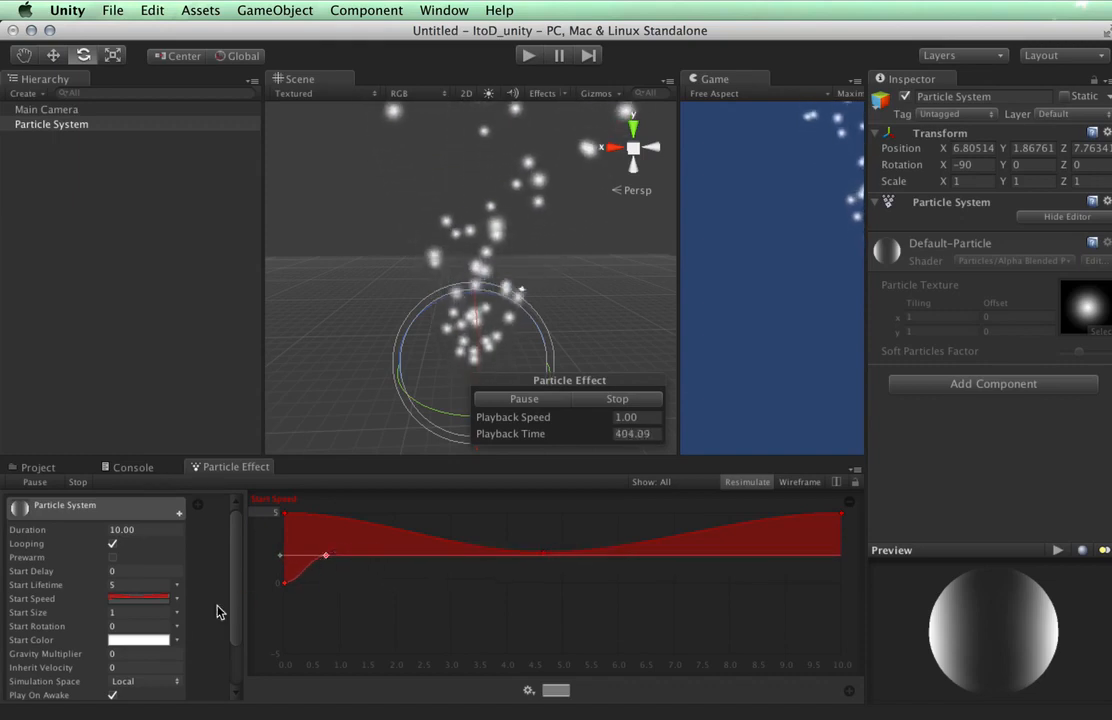
# Switch Start Speed back to Curve mode and apply the linear rising preset
pyautogui.click(177, 603)
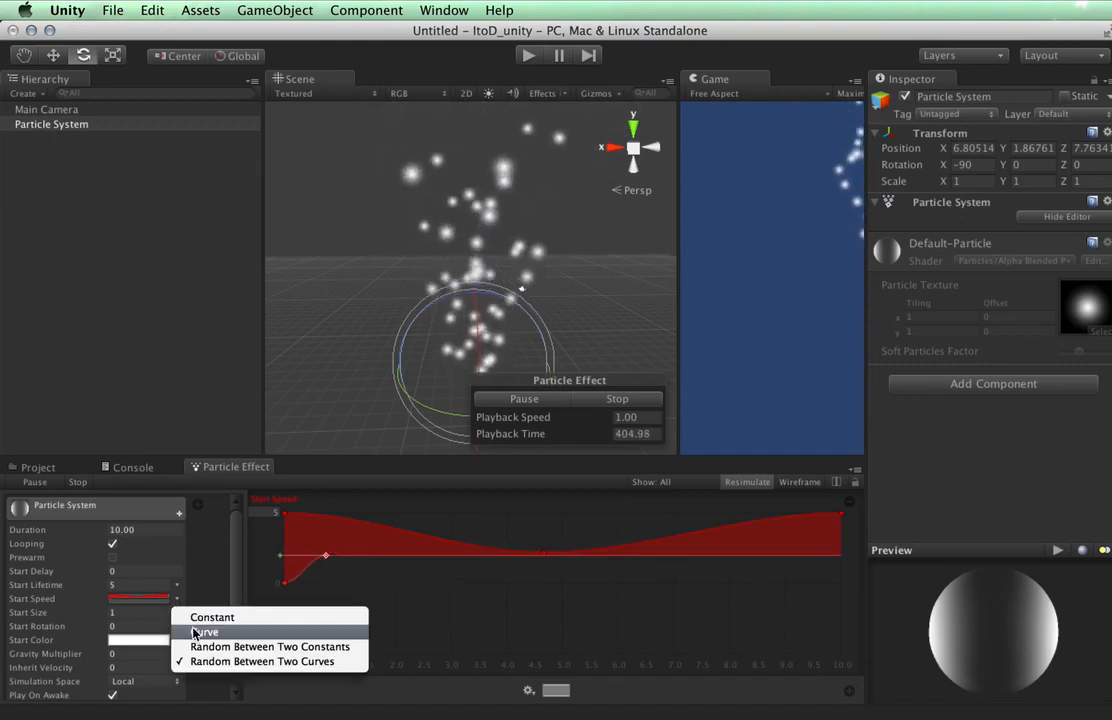
pyautogui.click(195, 633)
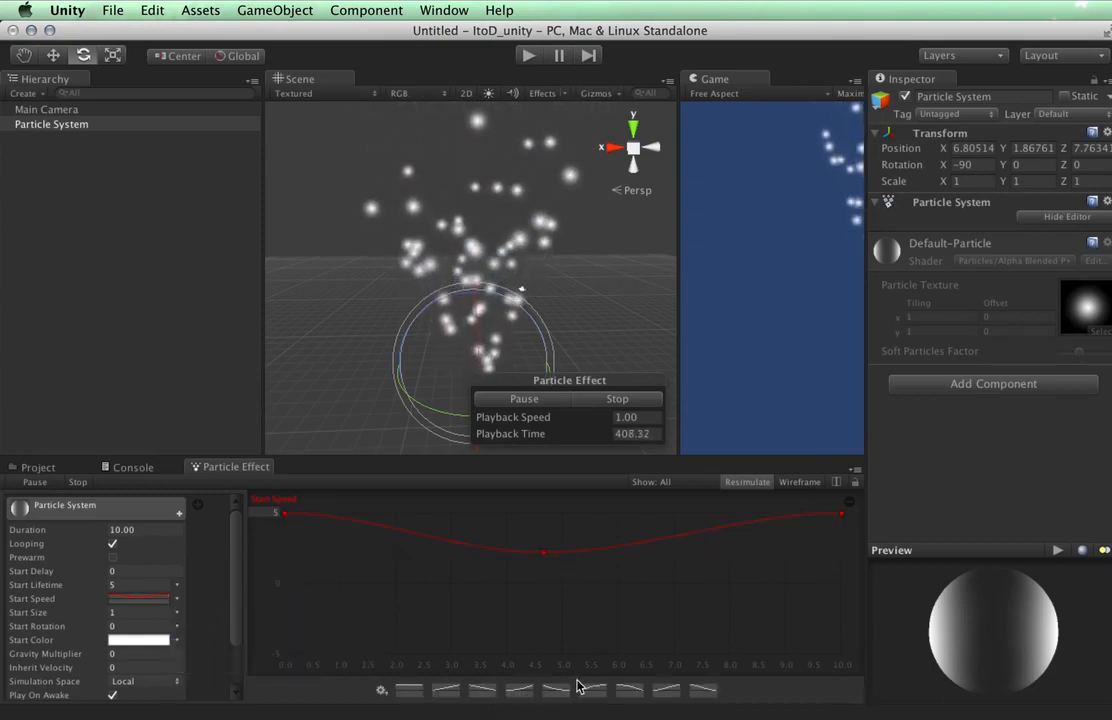
pyautogui.click(446, 691)
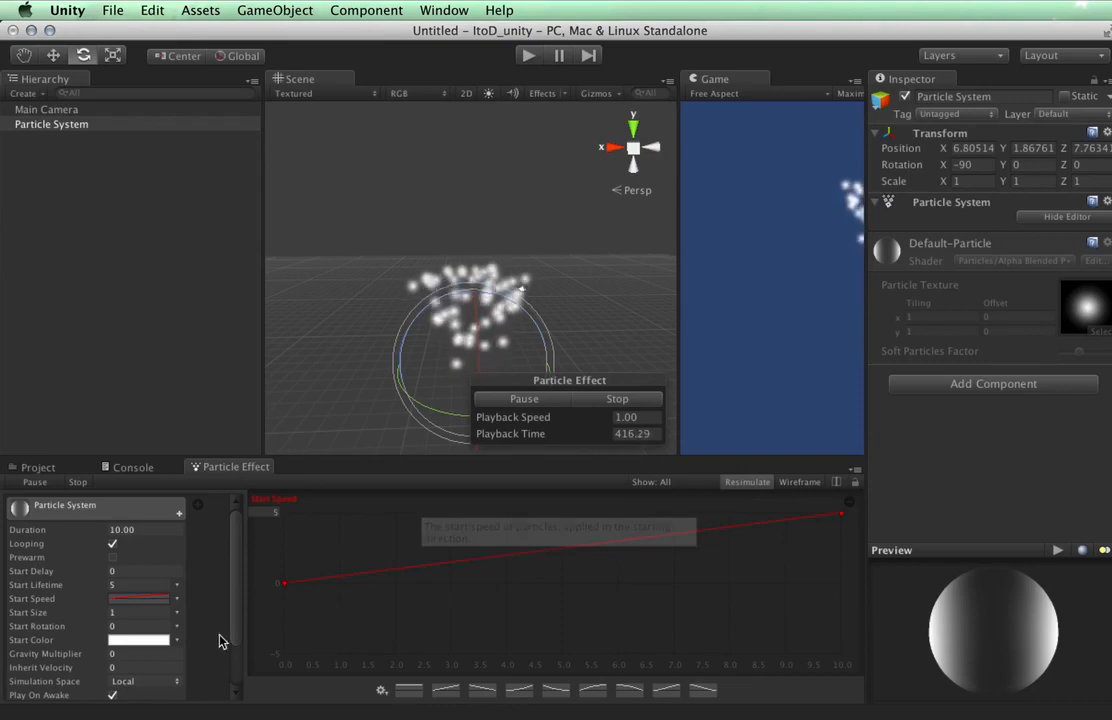
# Set the particle system's Start Size to 4 after trying a value of 2
pyautogui.click(158, 612)
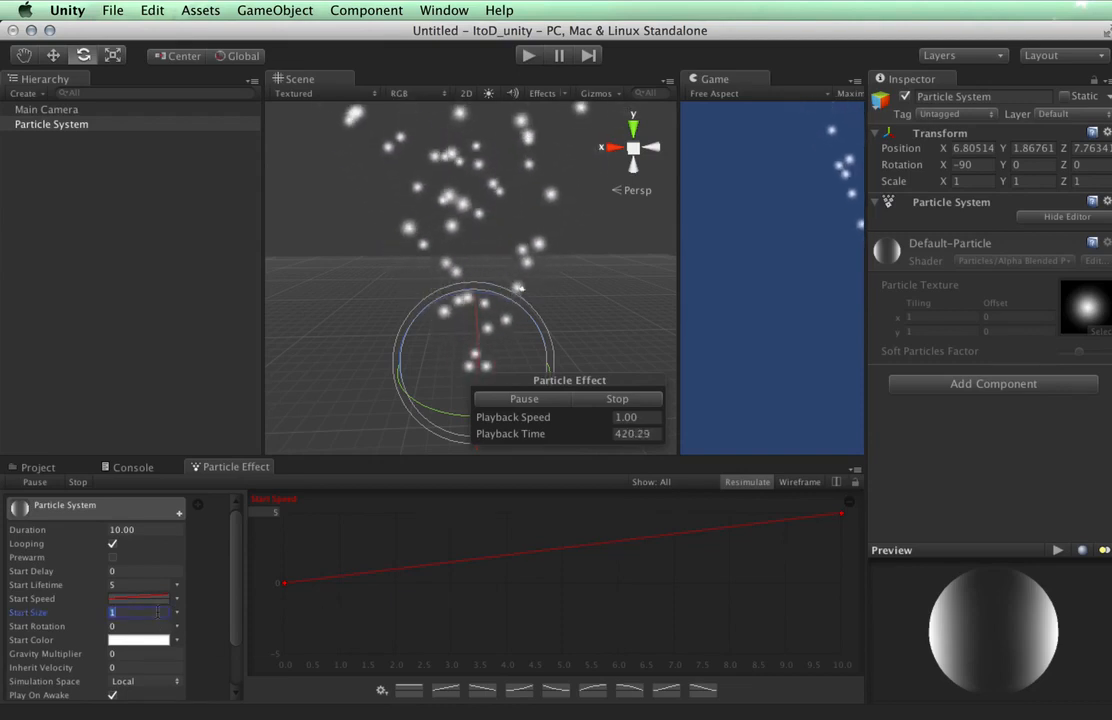
pyautogui.write('2')
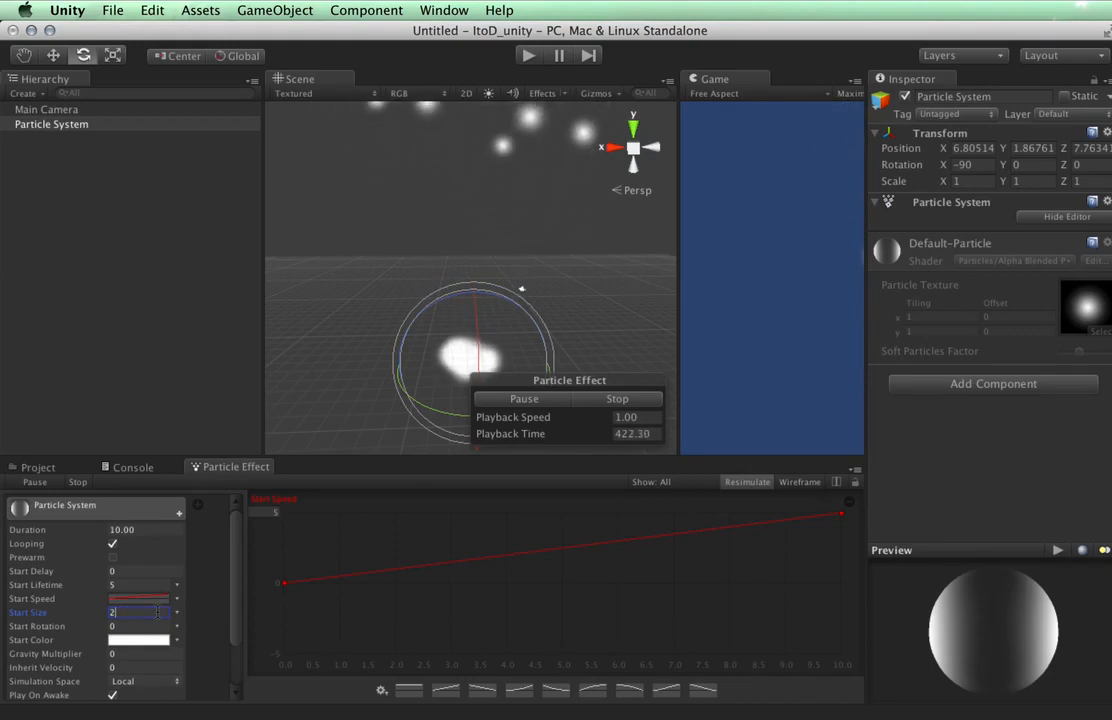
pyautogui.press('BackSpace')
pyautogui.write('4')
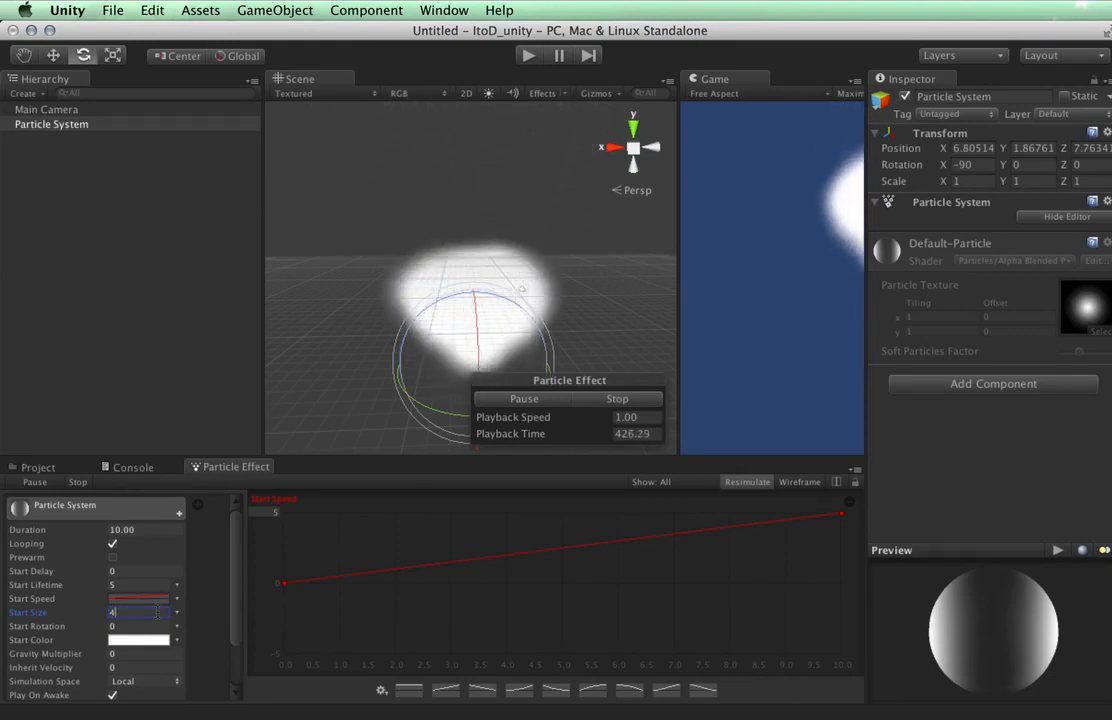
# Switch Start Size to Curve mode and apply the linear rising preset
pyautogui.click(179, 614)
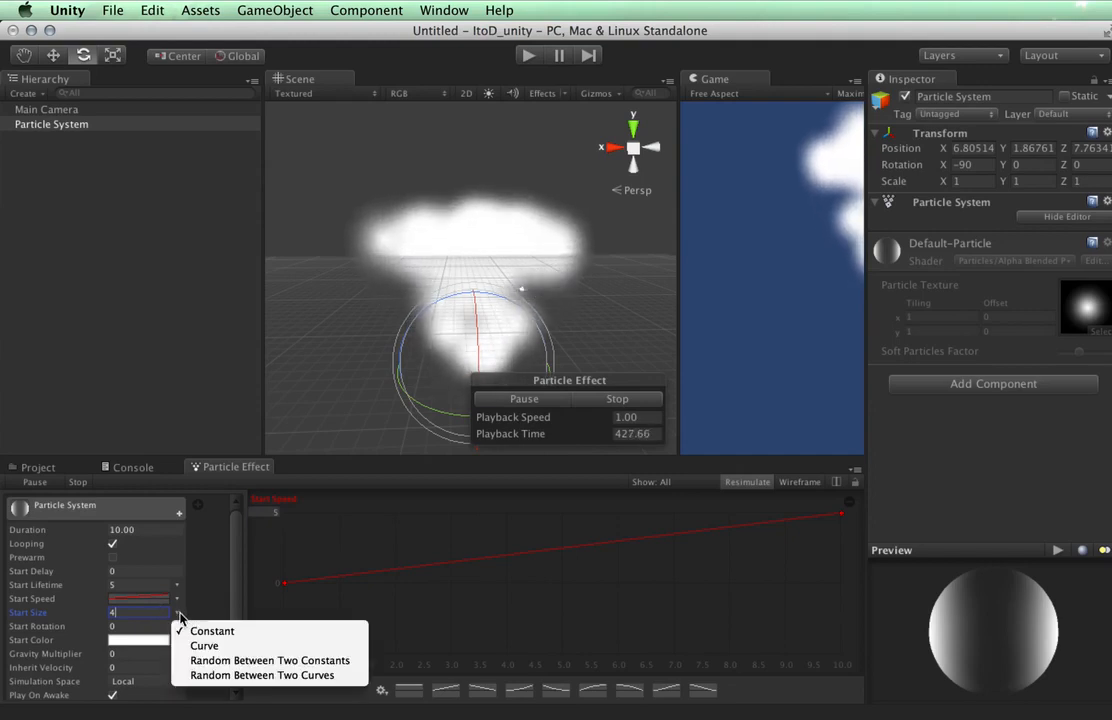
pyautogui.click(185, 646)
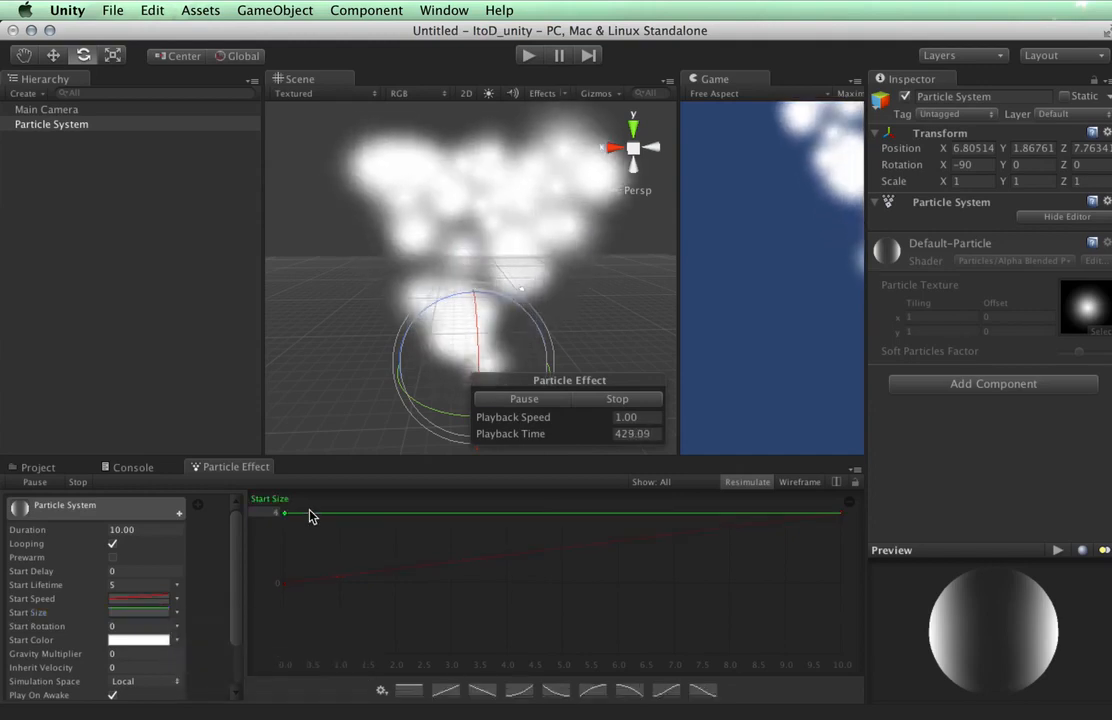
pyautogui.click(447, 692)
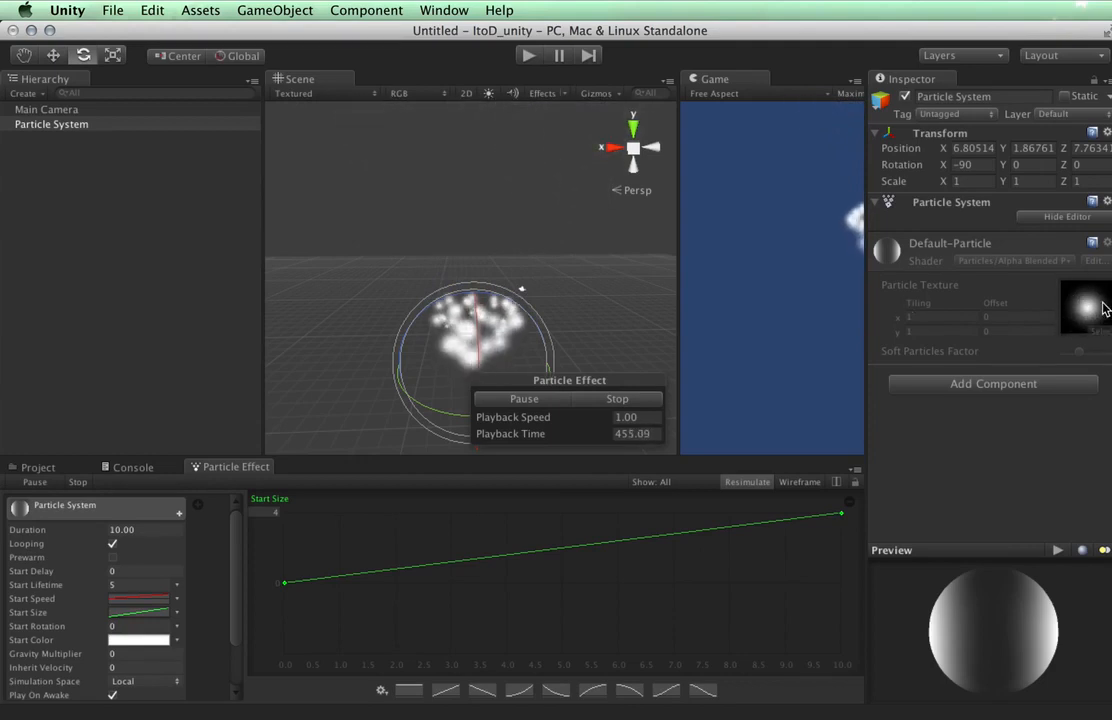
# Show the Scene view in Wireframe and give Start Rotation a Curve using the linear rising preset
pyautogui.click(374, 93)
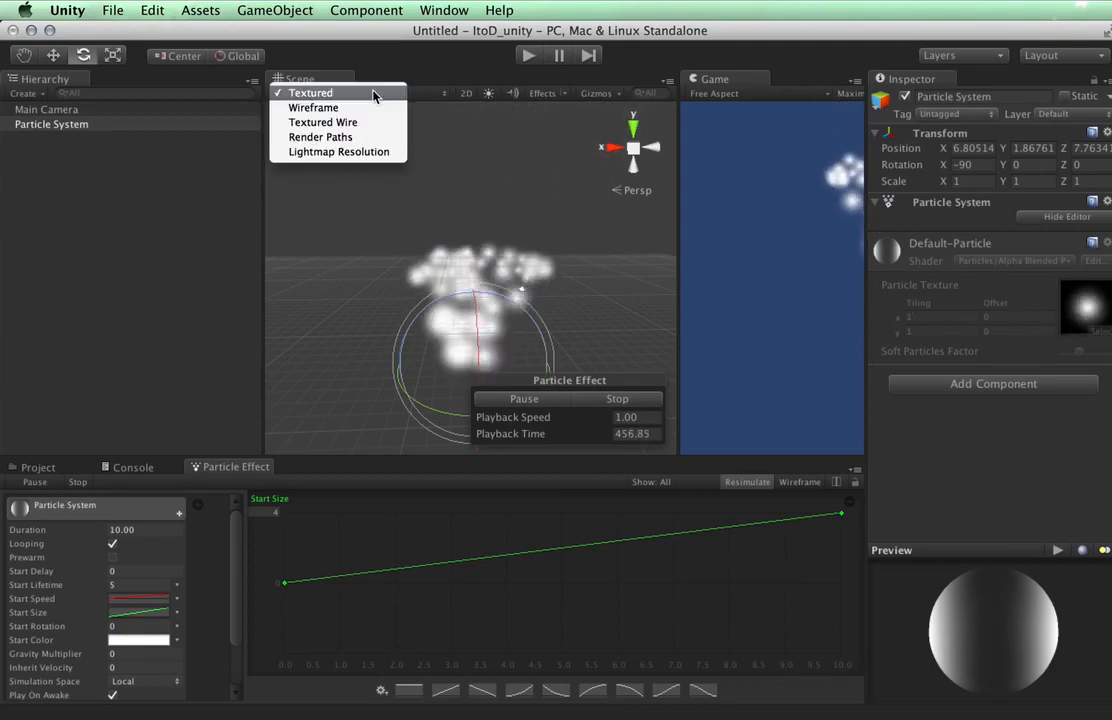
pyautogui.click(365, 108)
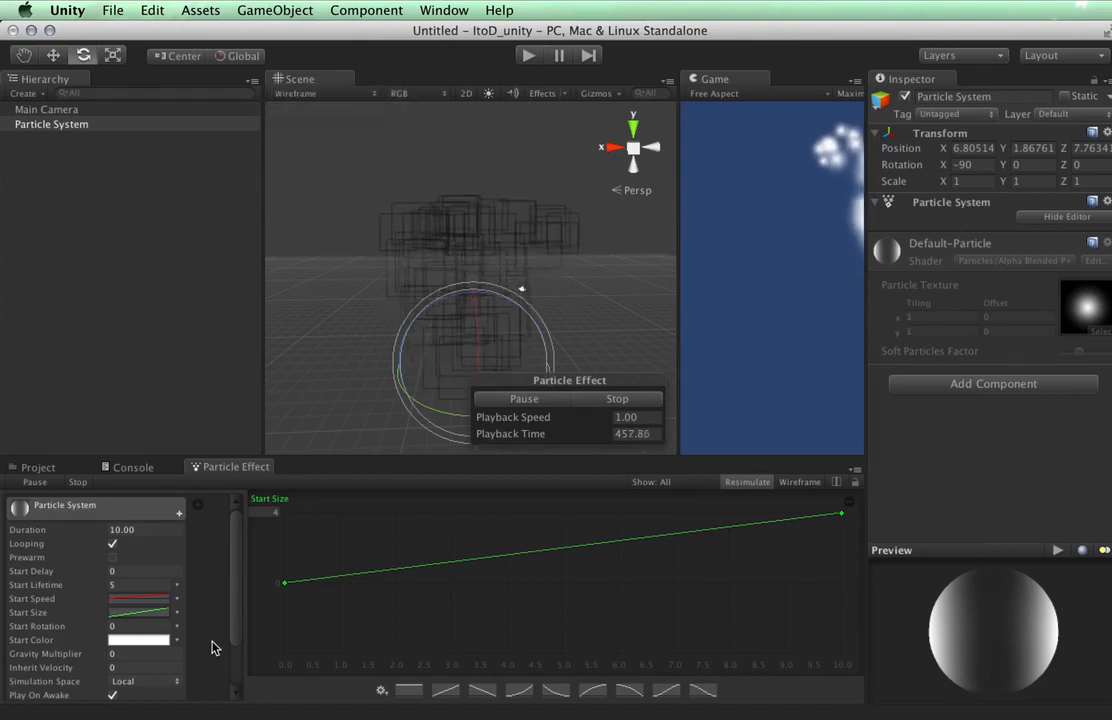
pyautogui.click(177, 627)
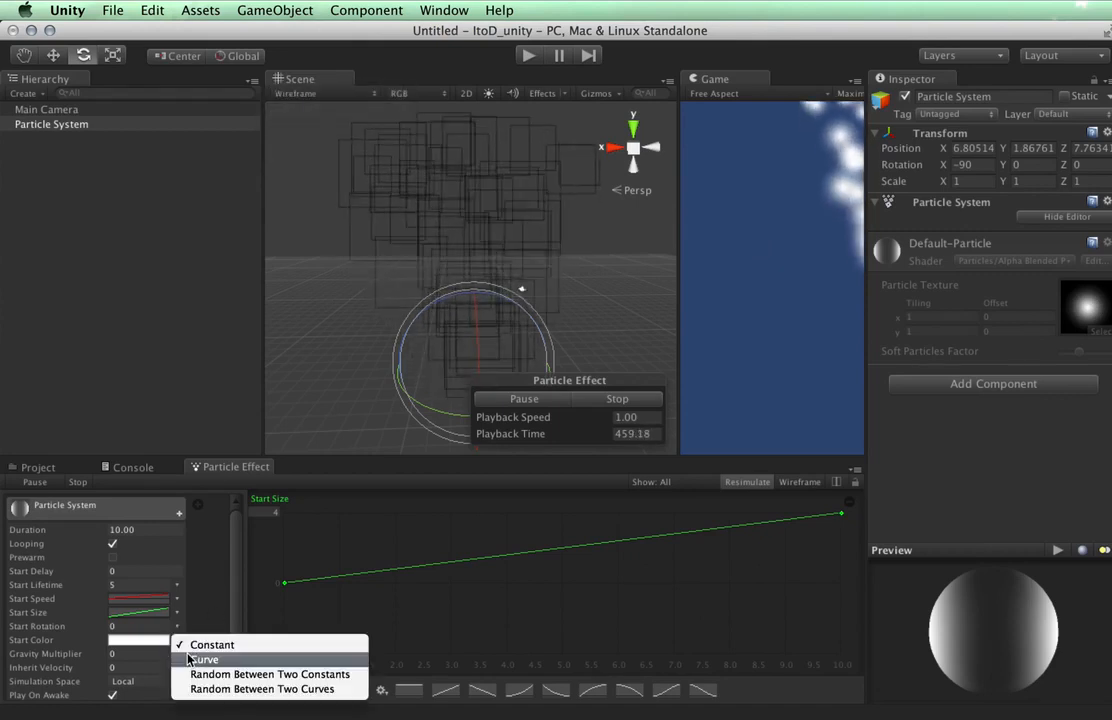
pyautogui.click(190, 660)
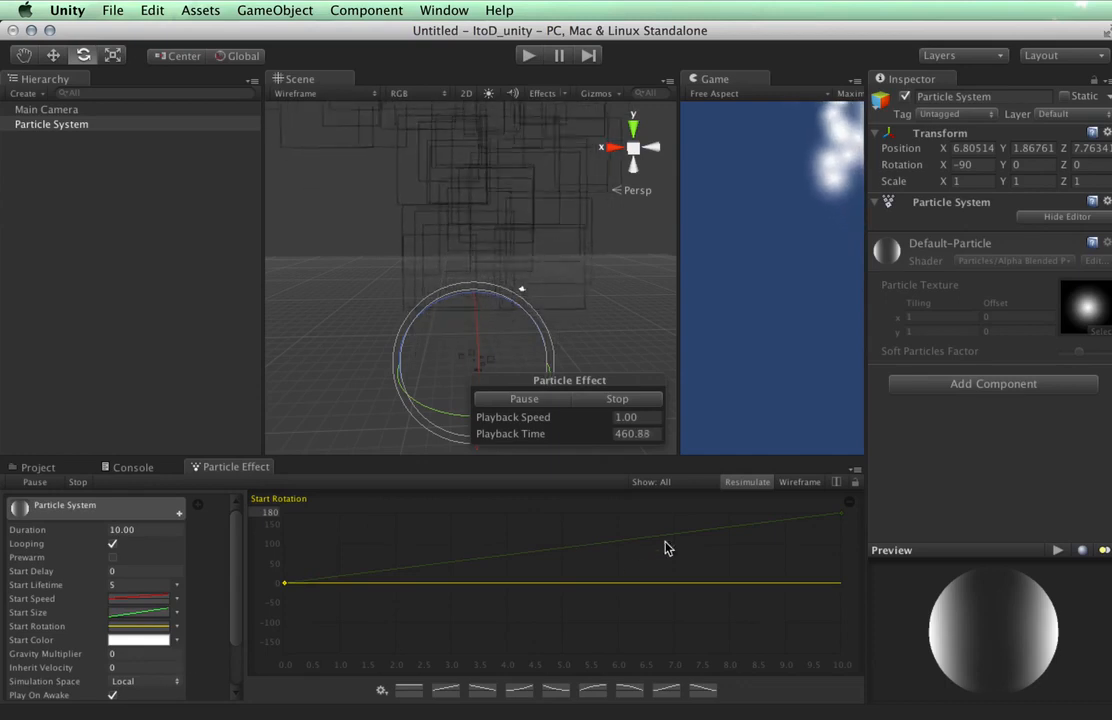
pyautogui.click(445, 691)
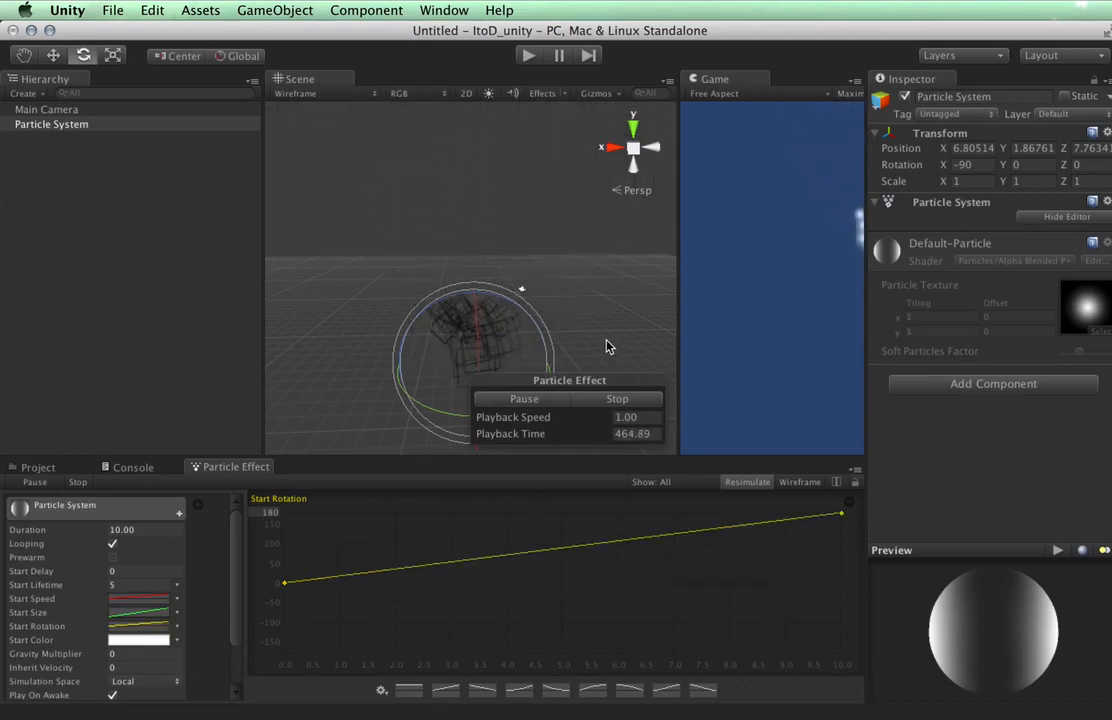
# Return the Scene view's draw mode to Textured
pyautogui.click(330, 93)
pyautogui.click(330, 93)
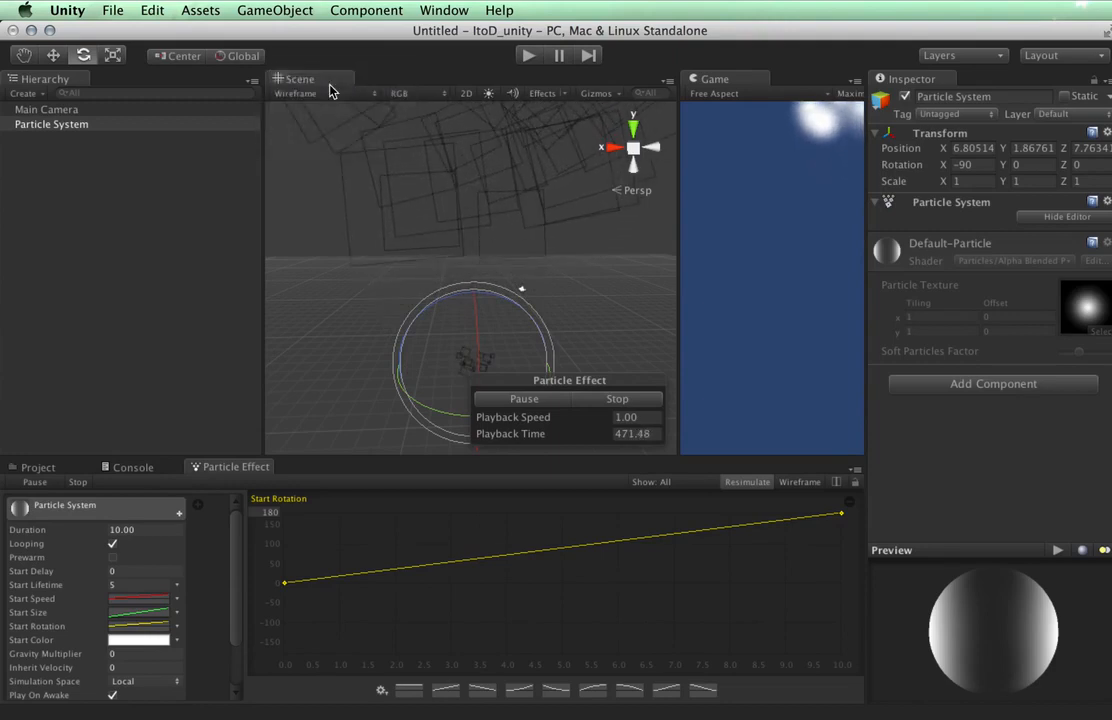
pyautogui.scroll(-2, 219, 642)
pyautogui.scroll(2, 219, 642)
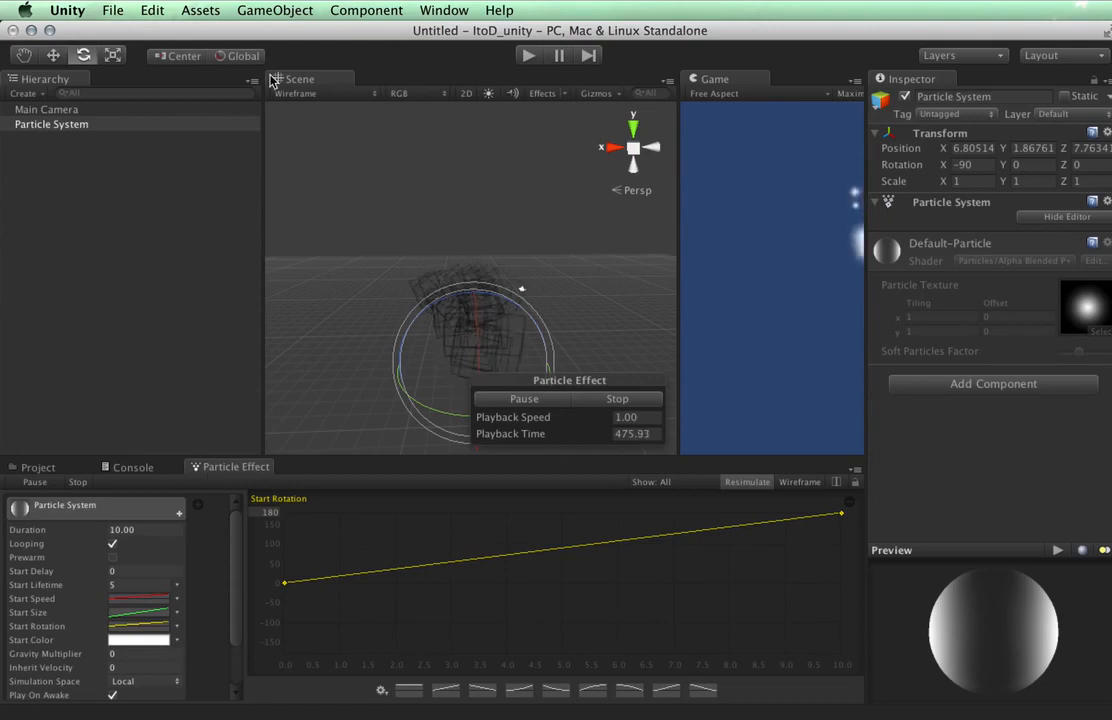
pyautogui.click(300, 94)
pyautogui.click(300, 79)
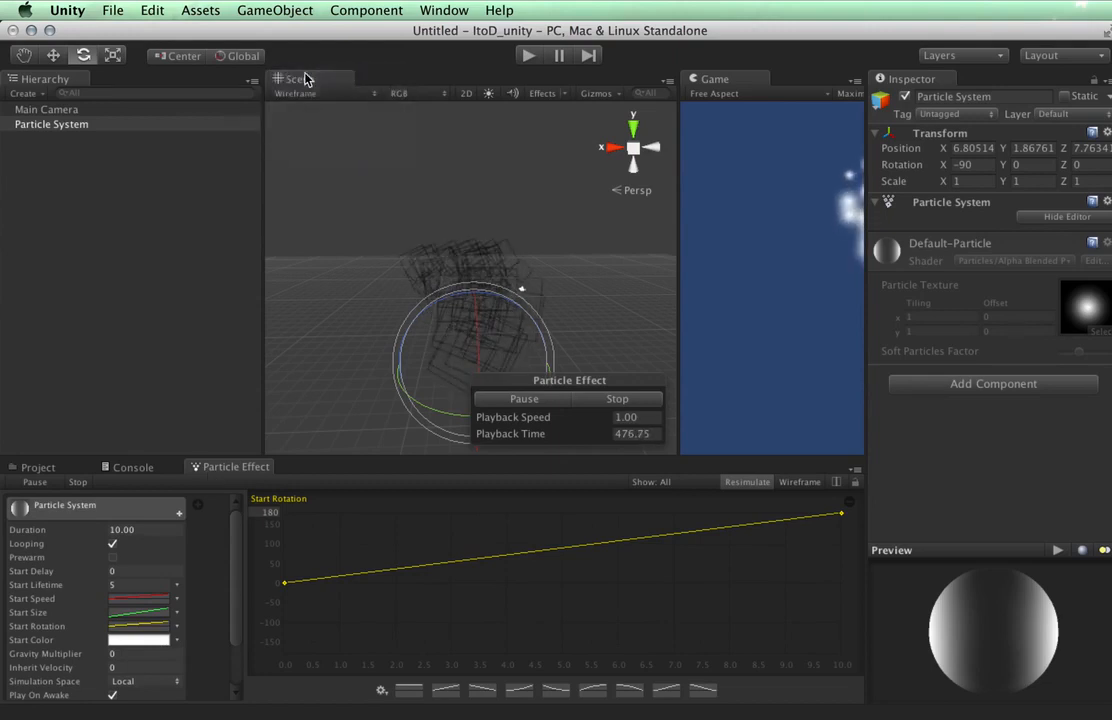
# Set the particles' Start Color to blue with RGB 60, 0, 255
pyautogui.click(139, 640)
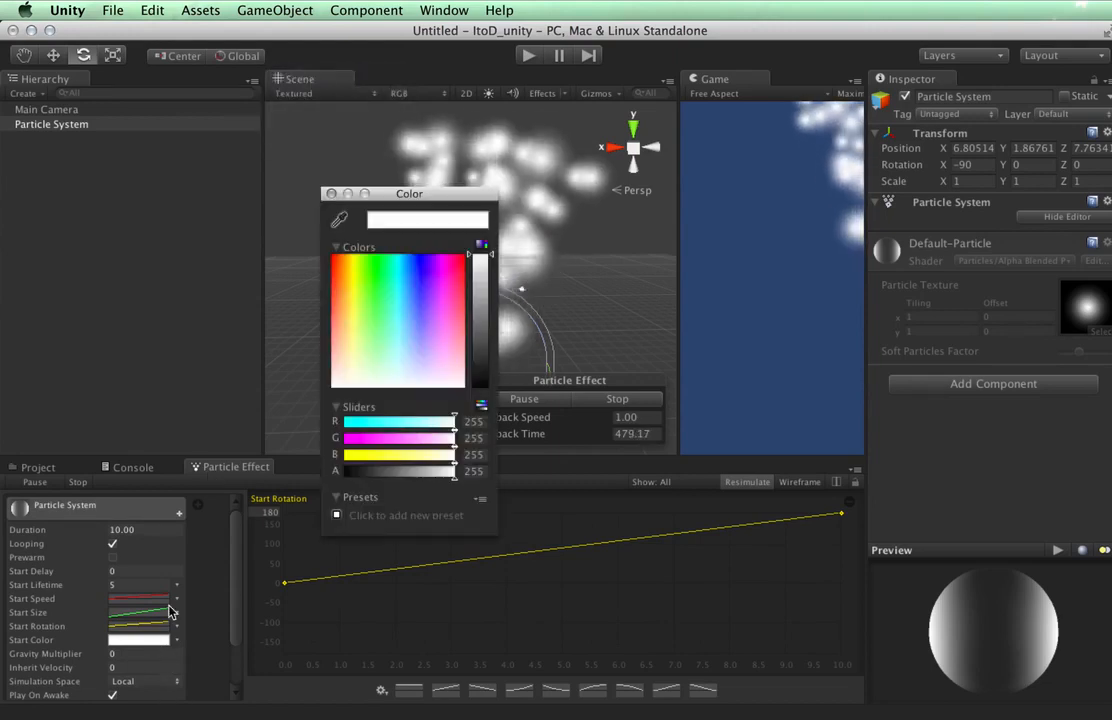
pyautogui.moveTo(418, 276); pyautogui.dragTo(421, 250)
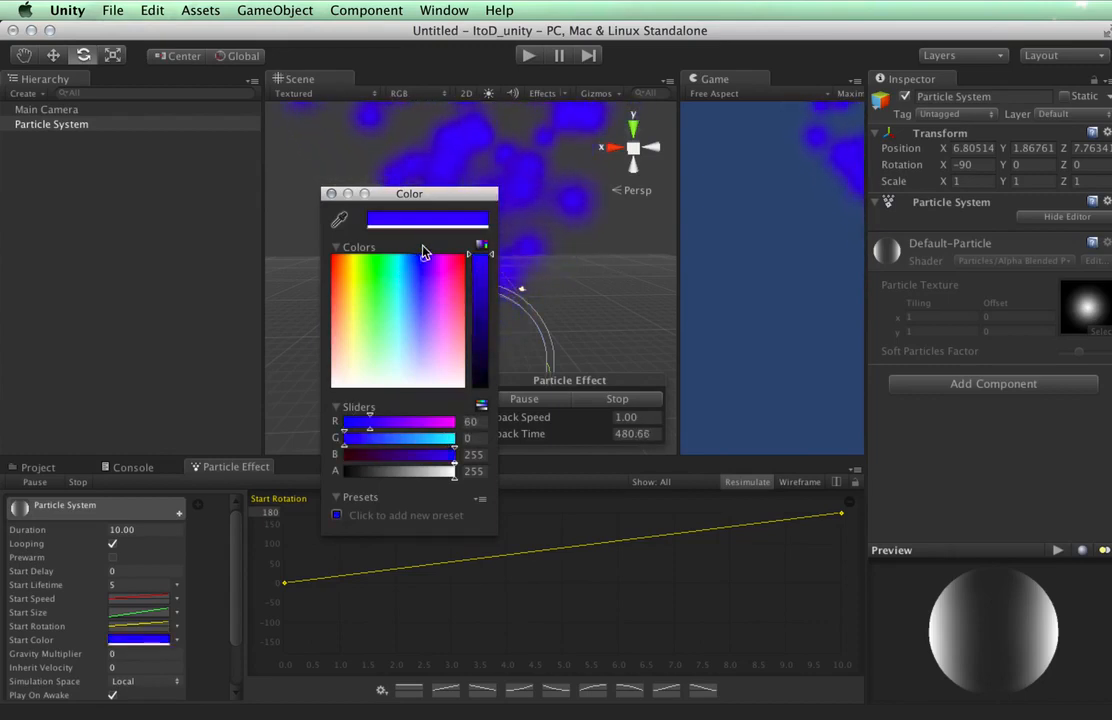
pyautogui.click(331, 193)
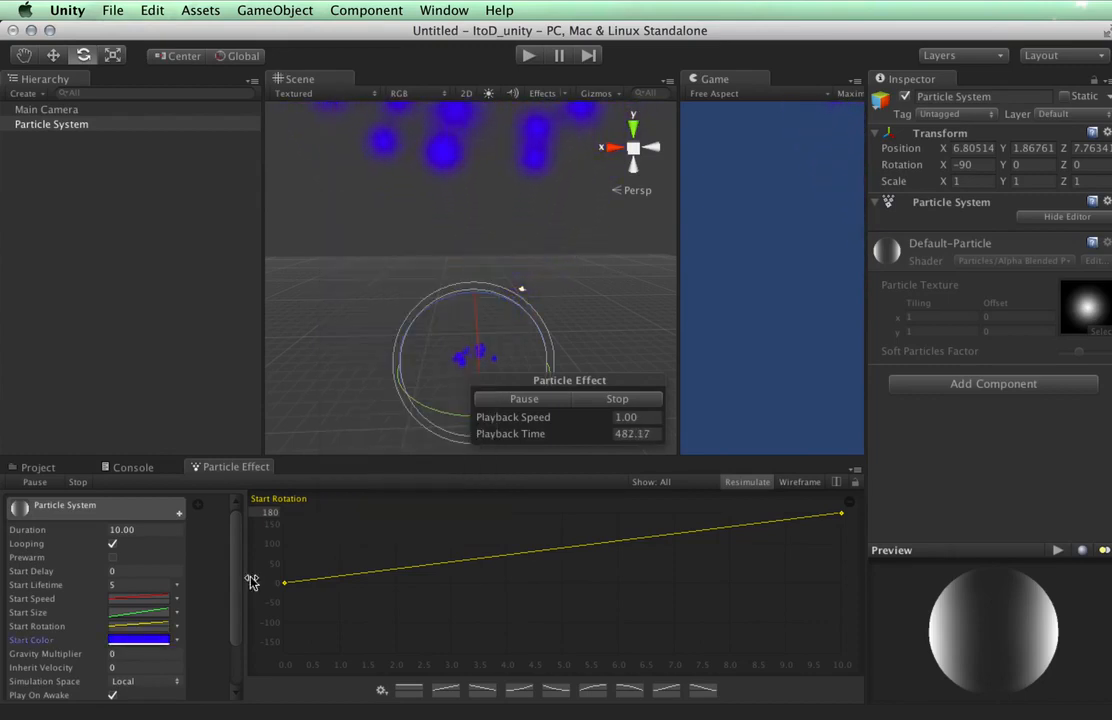
# Set Start Color to Random Between Two Colors after trying the Gradient mode
pyautogui.click(177, 640)
pyautogui.click(207, 672)
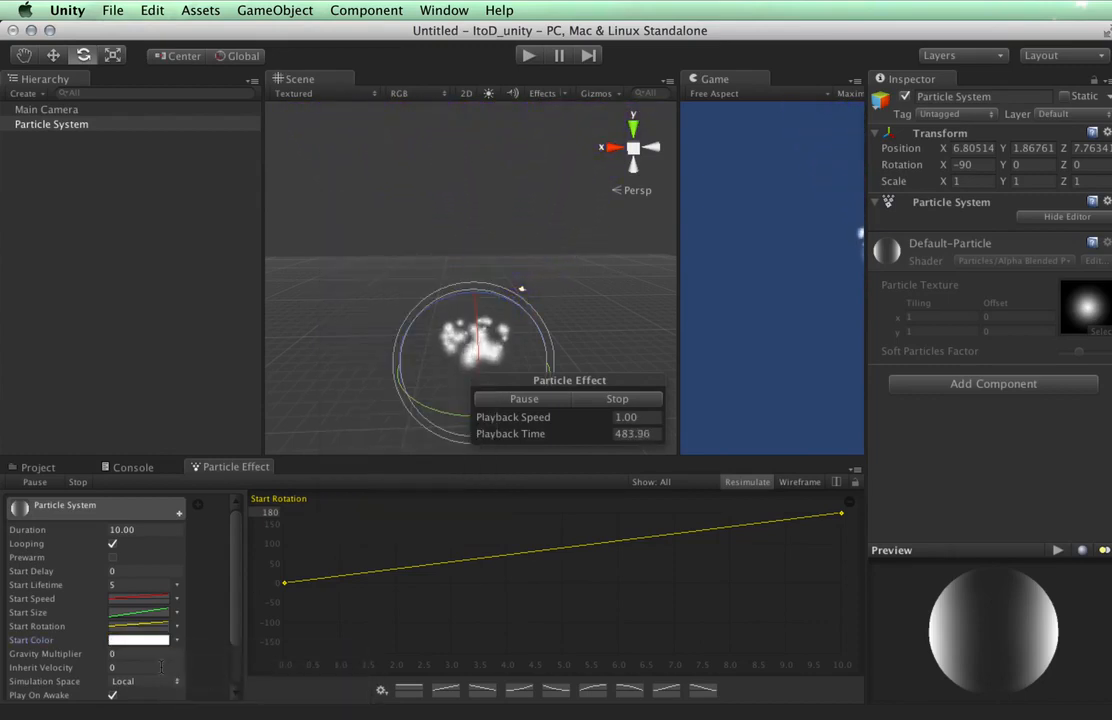
pyautogui.click(177, 640)
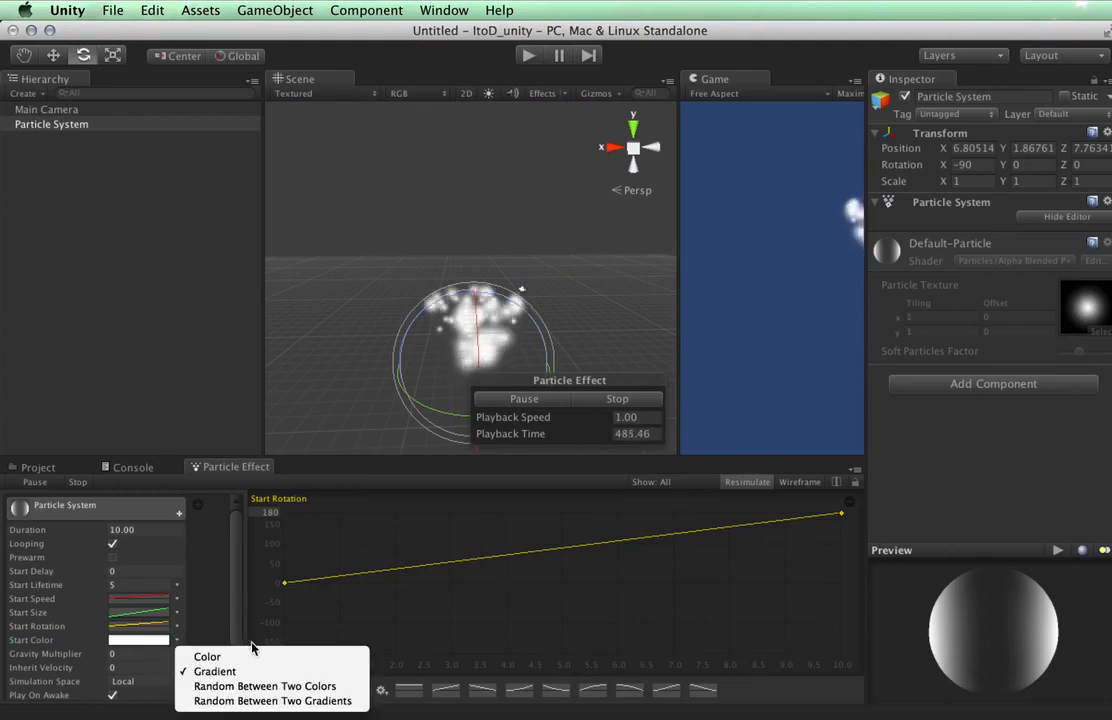
pyautogui.click(250, 686)
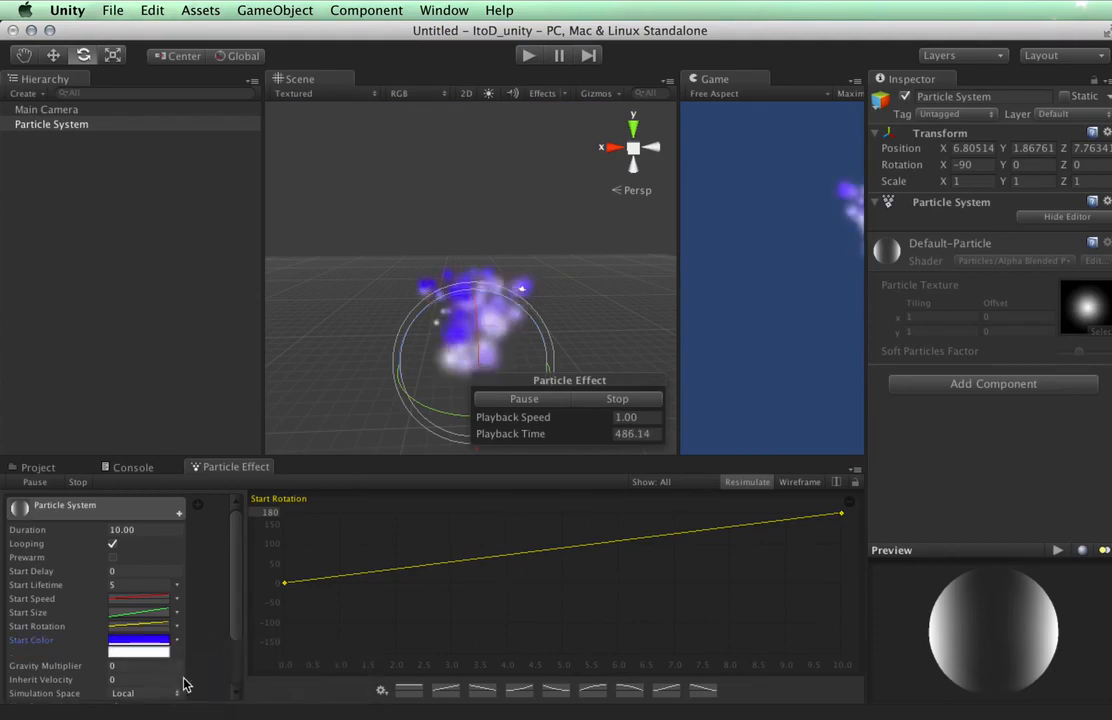
# Set the first Start Color to red (255, 0, 0) and the second one to blue
pyautogui.click(137, 641)
pyautogui.moveTo(420, 273); pyautogui.dragTo(174, 257)
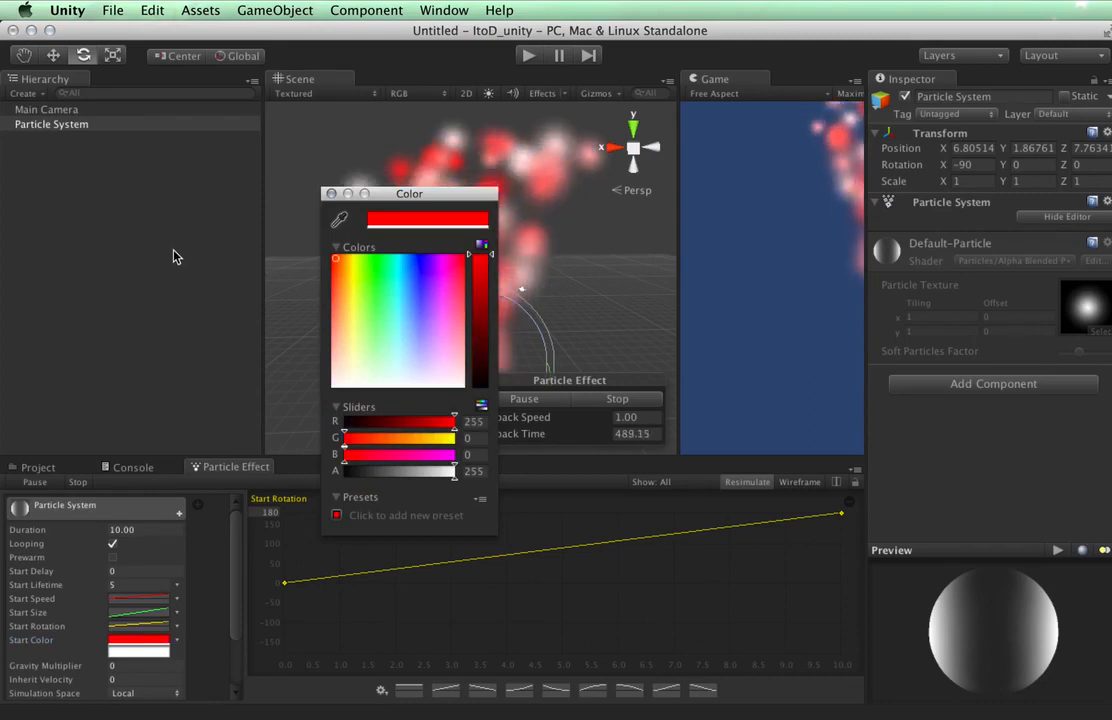
pyautogui.click(333, 193)
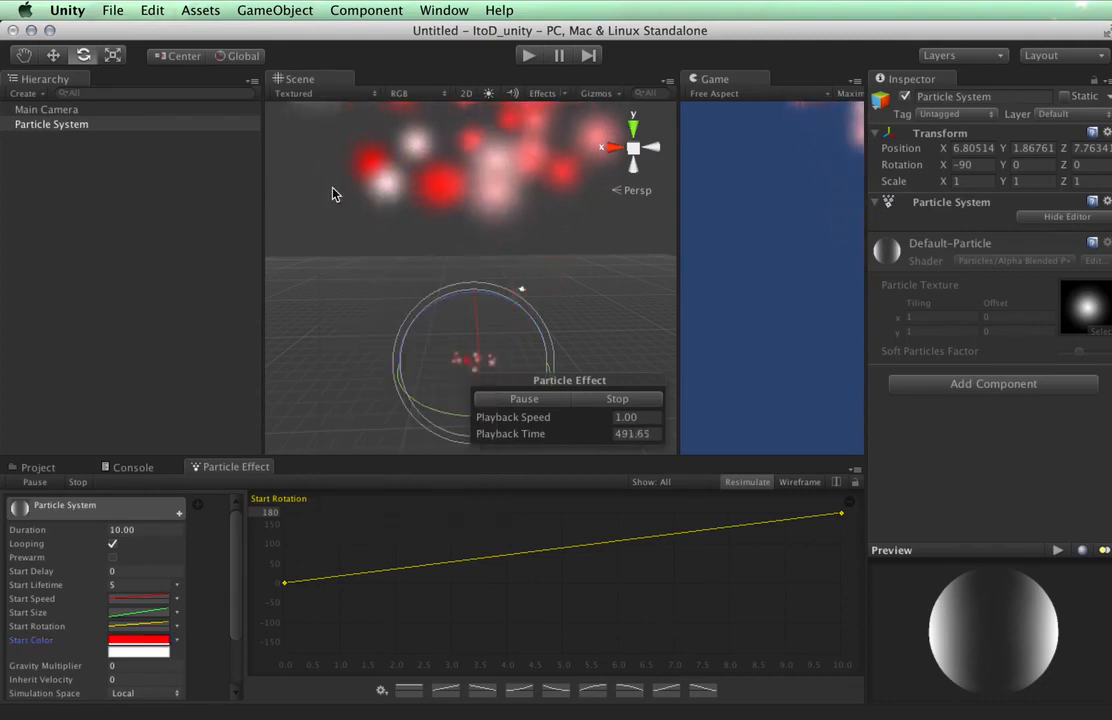
pyautogui.click(160, 651)
pyautogui.moveTo(371, 315); pyautogui.dragTo(421, 255)
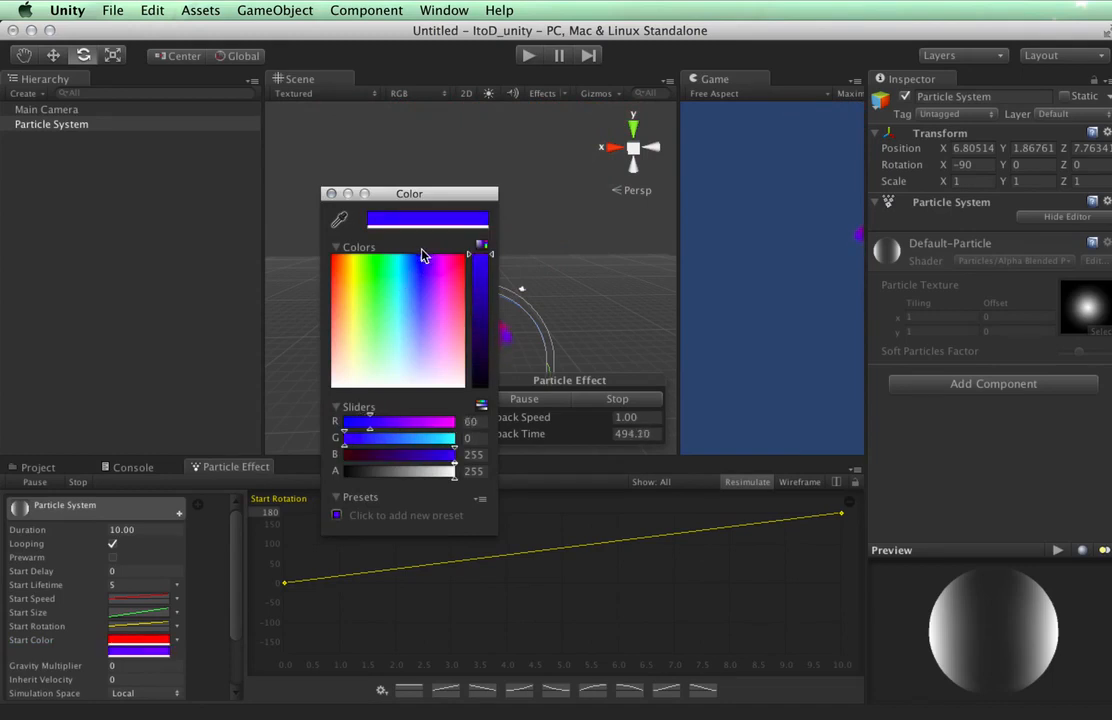
pyautogui.click(331, 194)
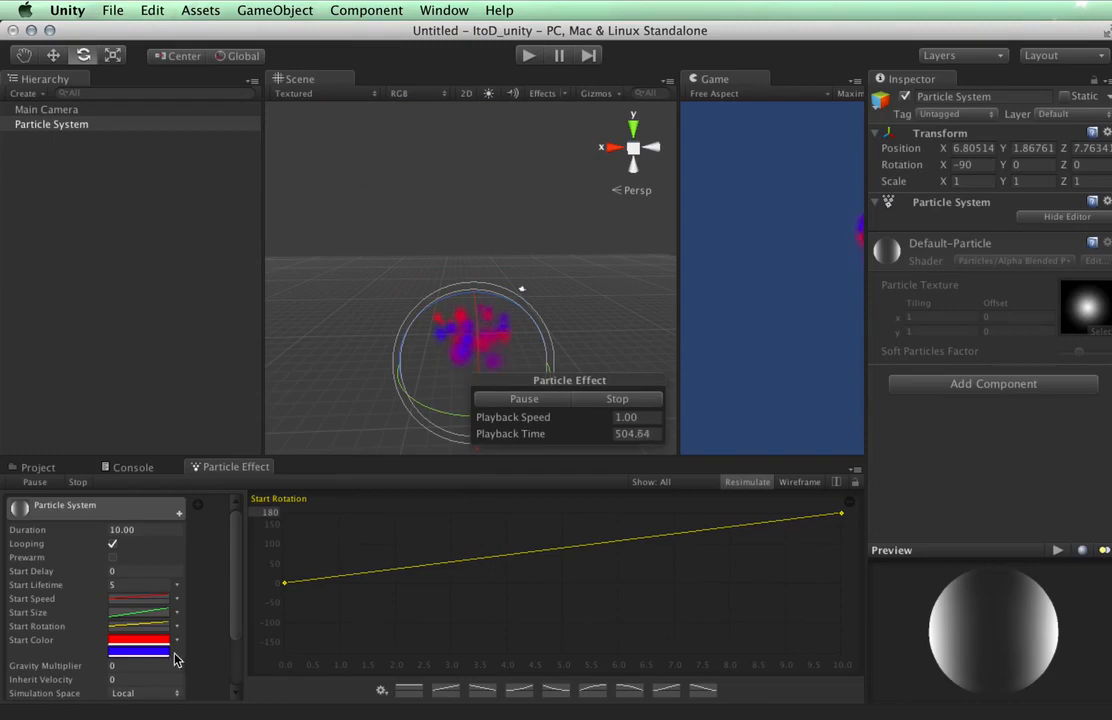
# Review the remaining base settings, from Gravity Multiplier to Simulation Space, Play On Awake and Max Particles
pyautogui.scroll(-4, 176, 658)
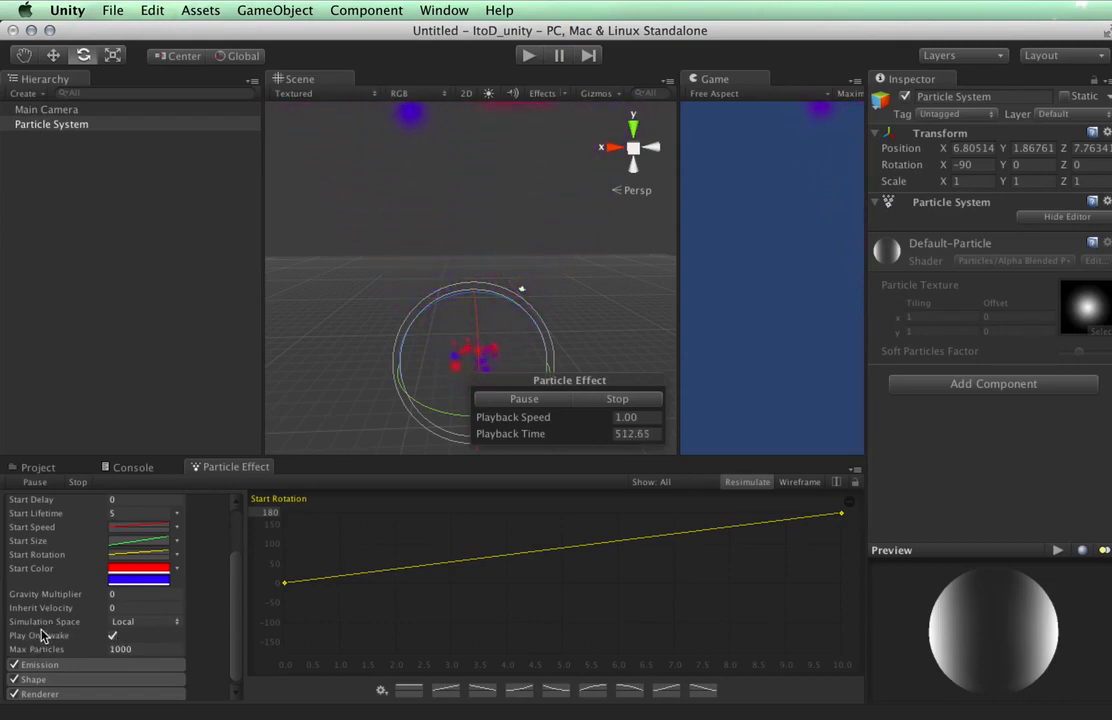
pyautogui.scroll(-1, 143, 644)
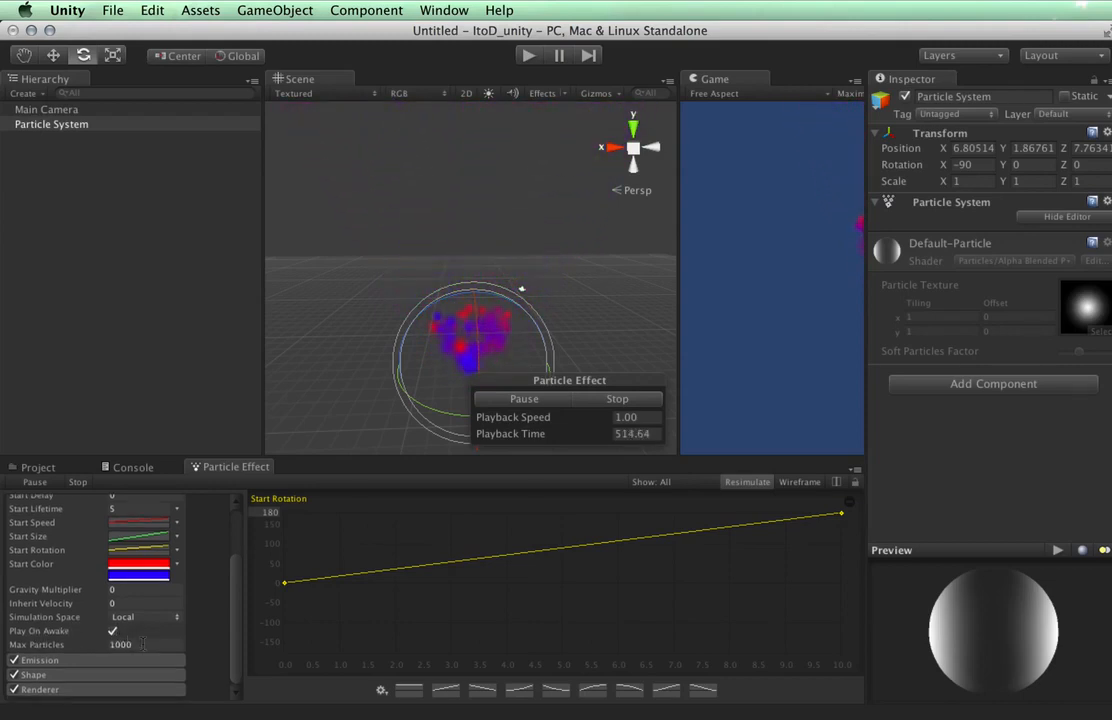